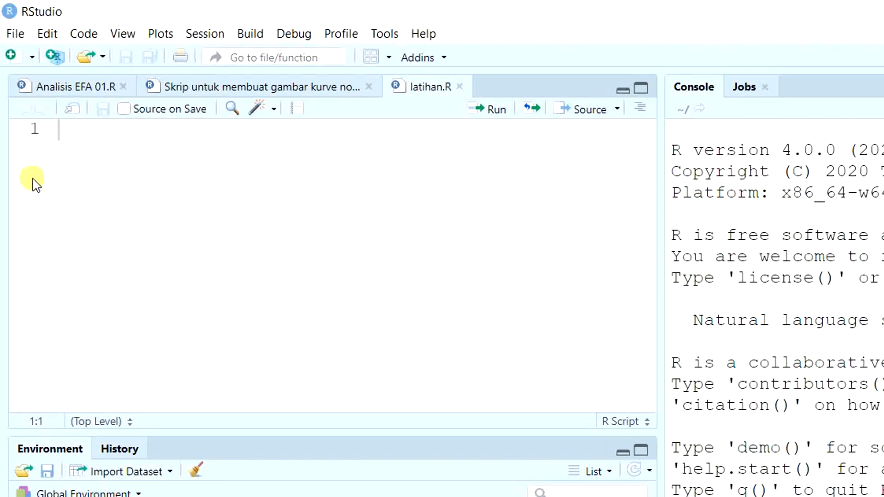
Import data latihan.csv from the Sesi 009 Inferensi Mean Satu Sampel folder with the base text importer as data.latihan.
left_click(18, 34)
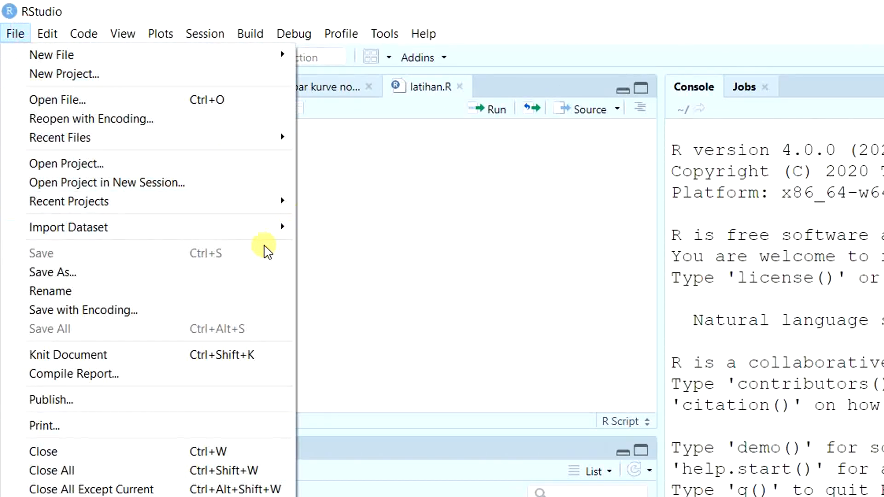
mouse_move(262, 226)
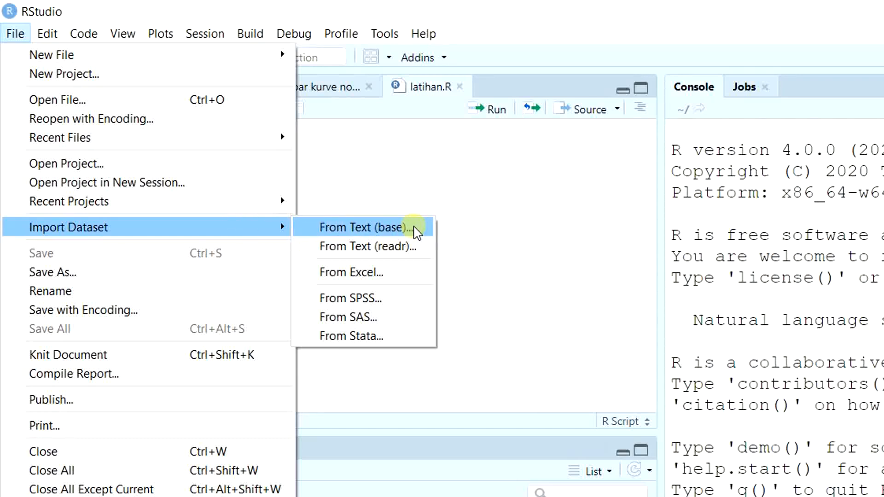
left_click(416, 228)
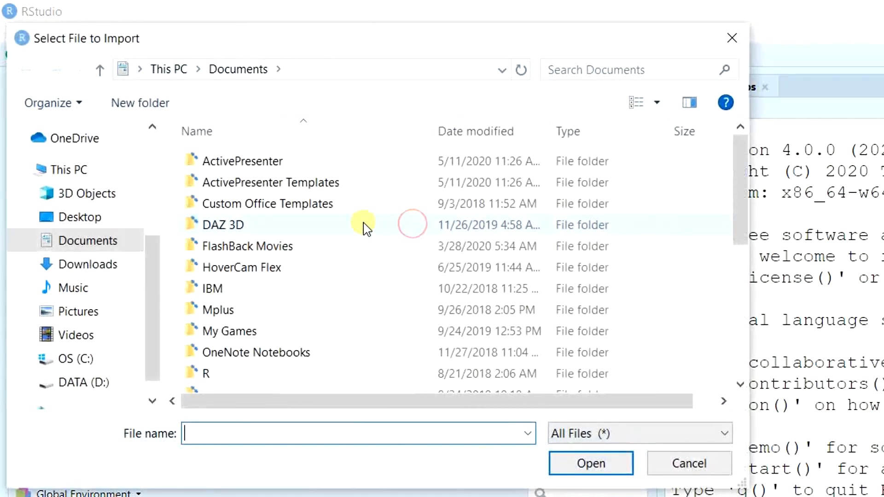
left_click(363, 74)
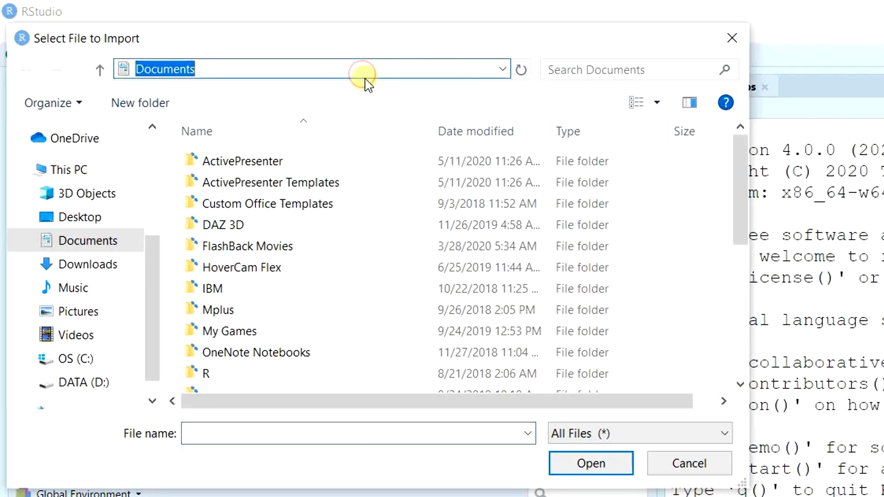
key("ctrl+v")
key("Return")
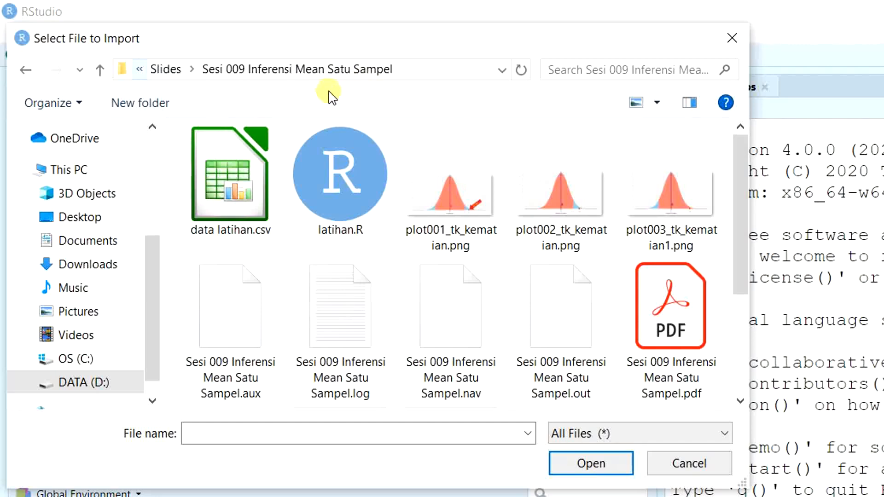
left_click(207, 182)
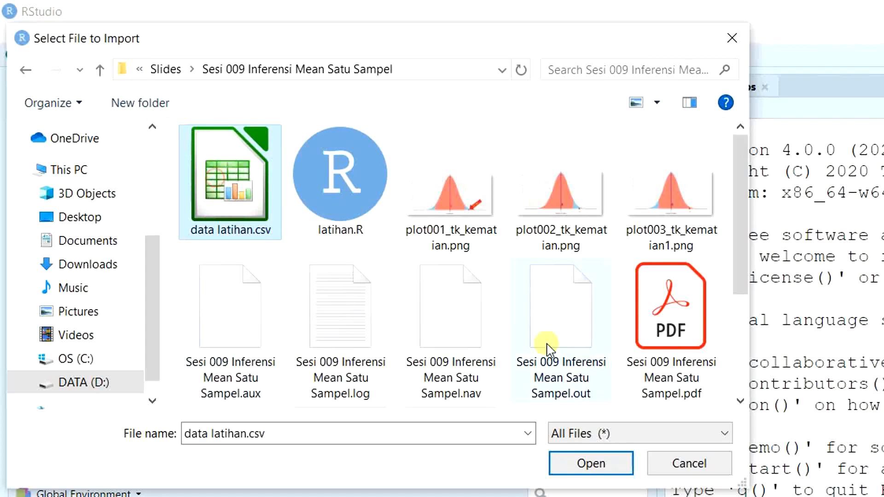
left_click(585, 464)
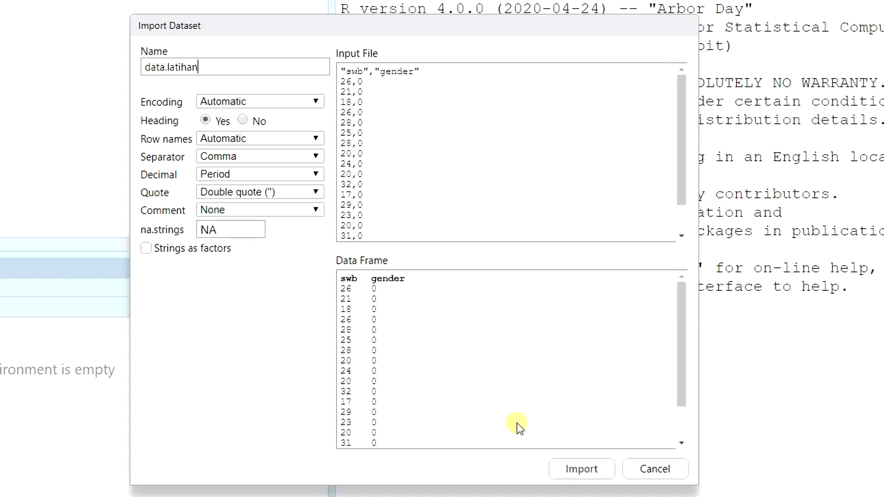
left_click(582, 476)
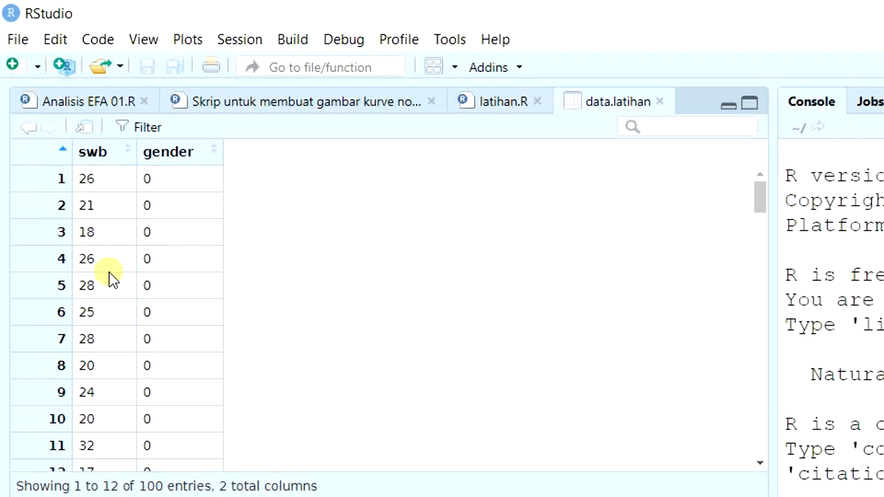
Examine the swb and gender columns from the first to the last row of data.latihan, and close the data view.
scroll(115, 272, "down", 20)
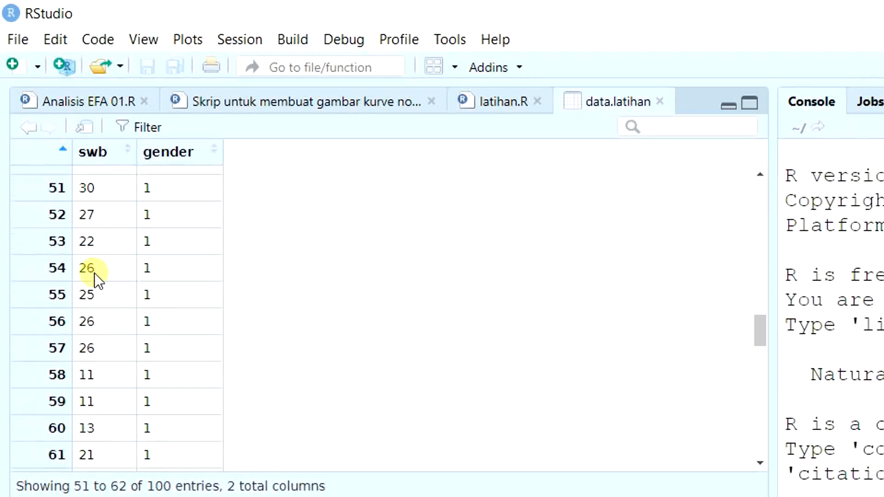
scroll(70, 256, "down", 2)
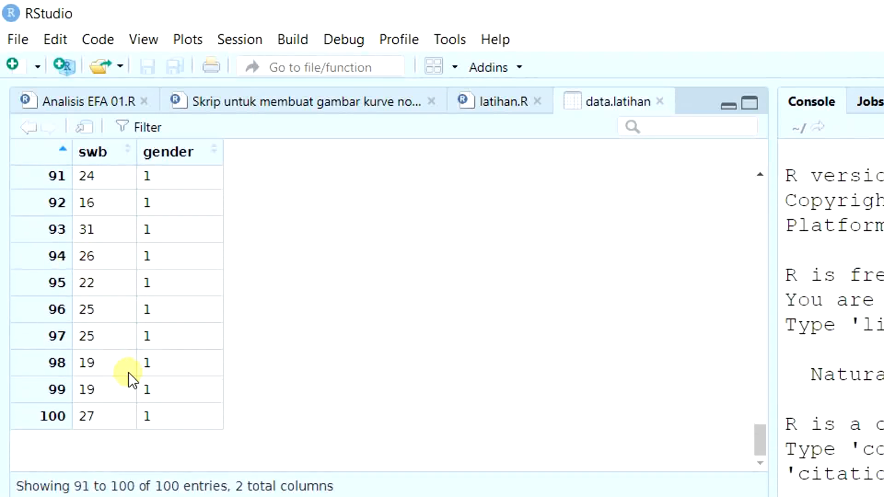
scroll(132, 371, "up", 2)
scroll(132, 368, "up", 20)
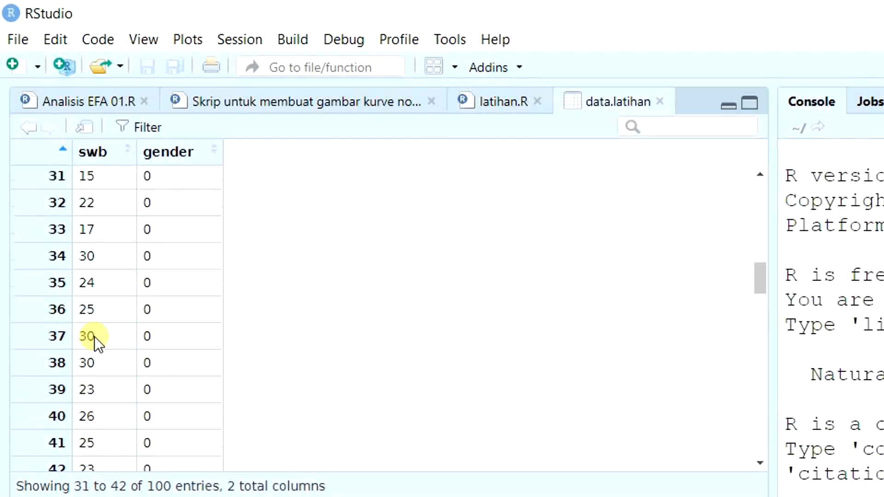
scroll(88, 333, "up", 6)
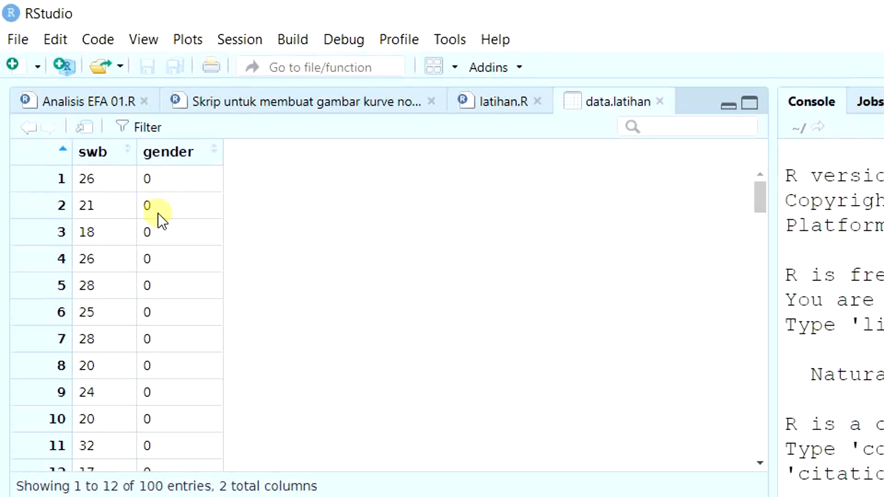
scroll(155, 208, "down", 20)
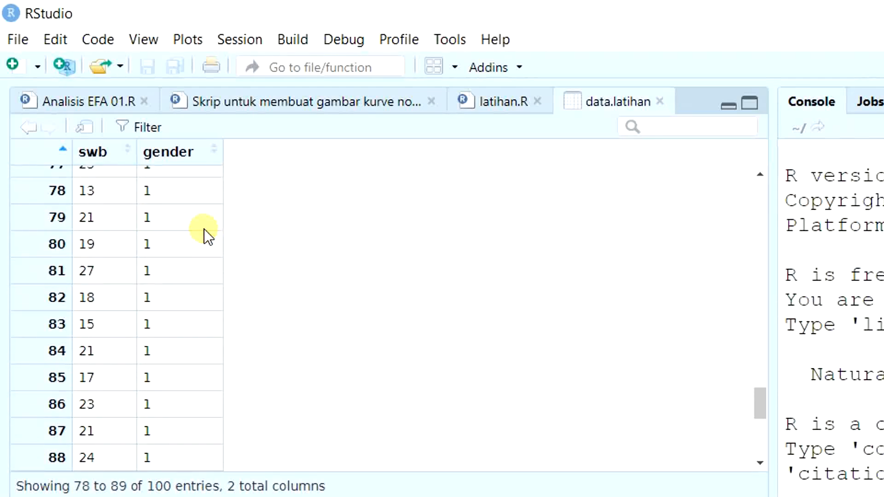
scroll(194, 231, "up", 20)
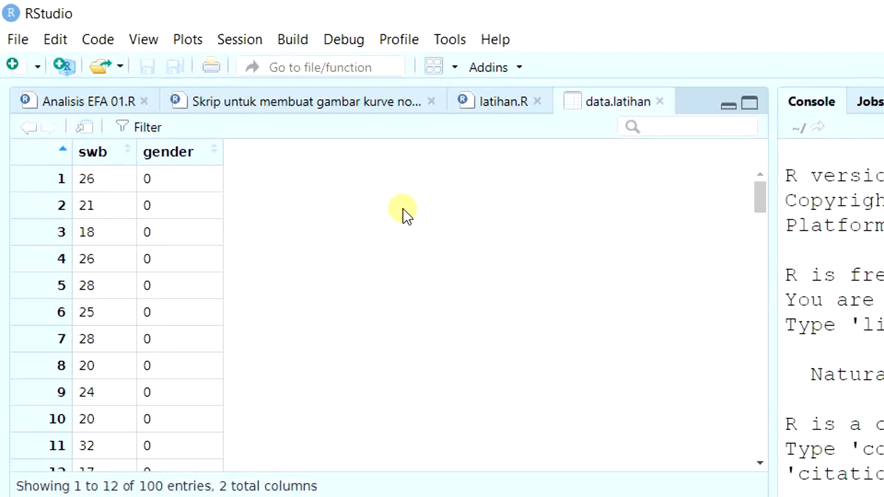
left_click(659, 101)
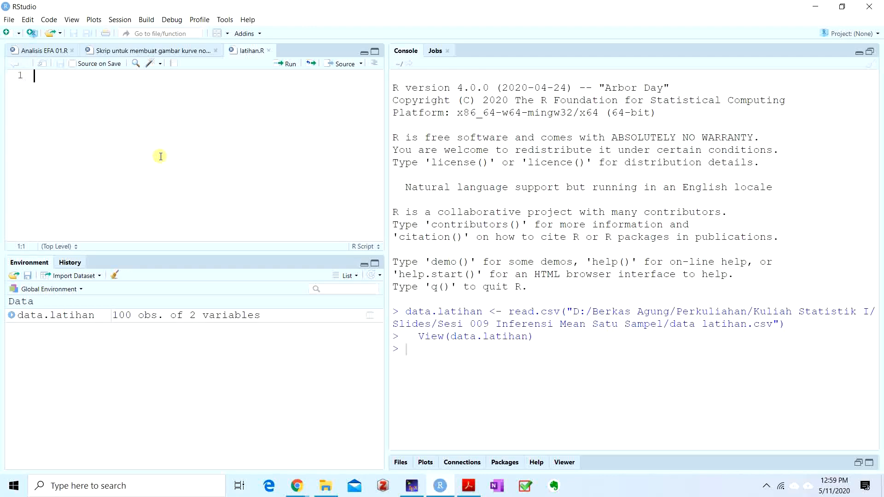
Write the comment "# Mengunggah data ke R" on the first line of the latihan.R script.
type("#")
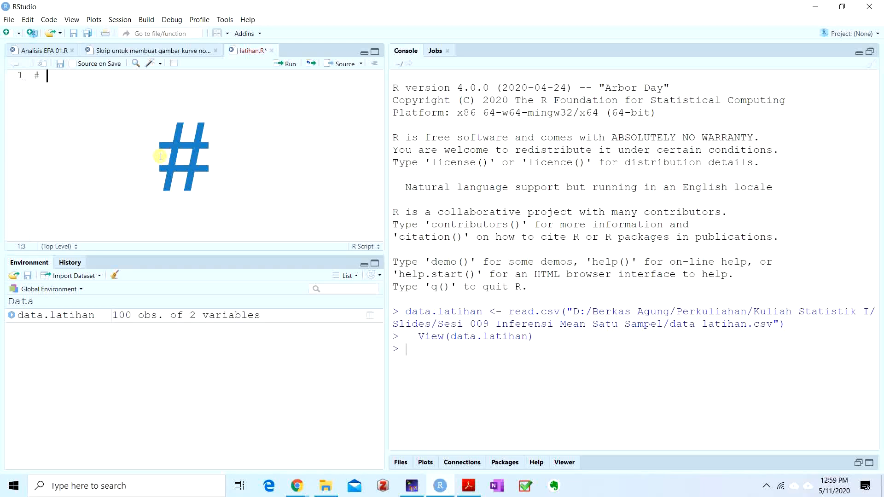
type("Meng")
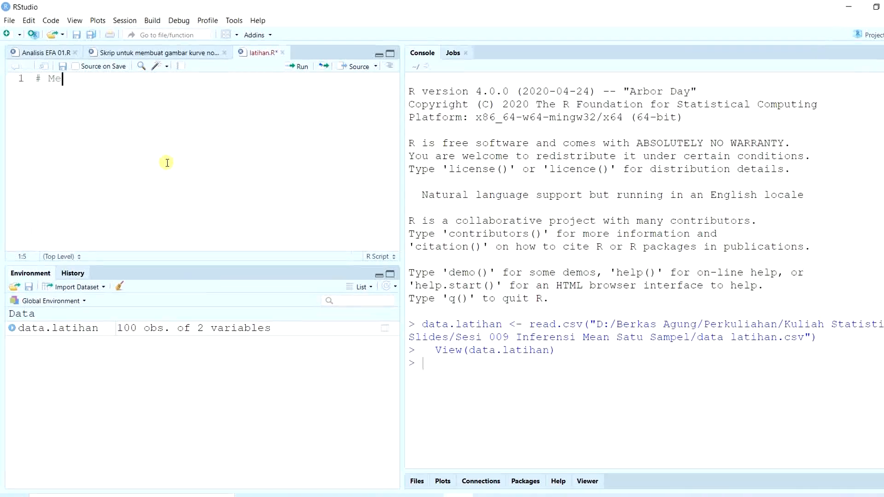
type("up")
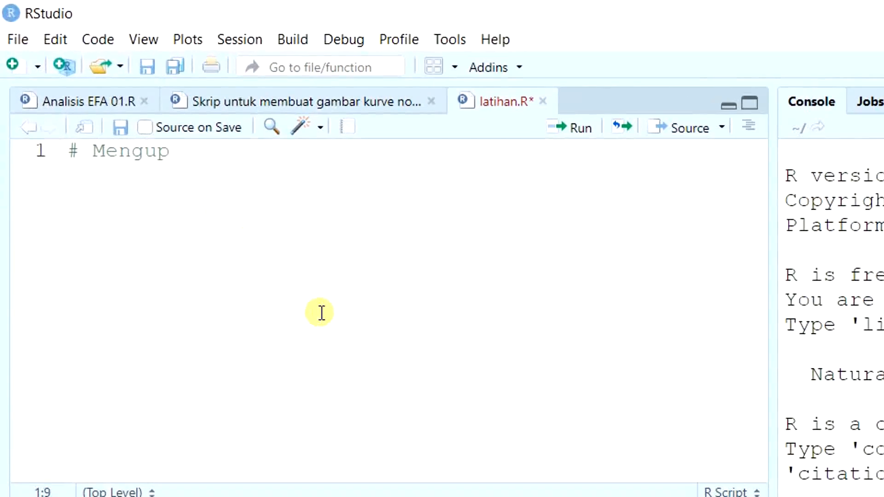
key("BackSpace")
type("nggah d")
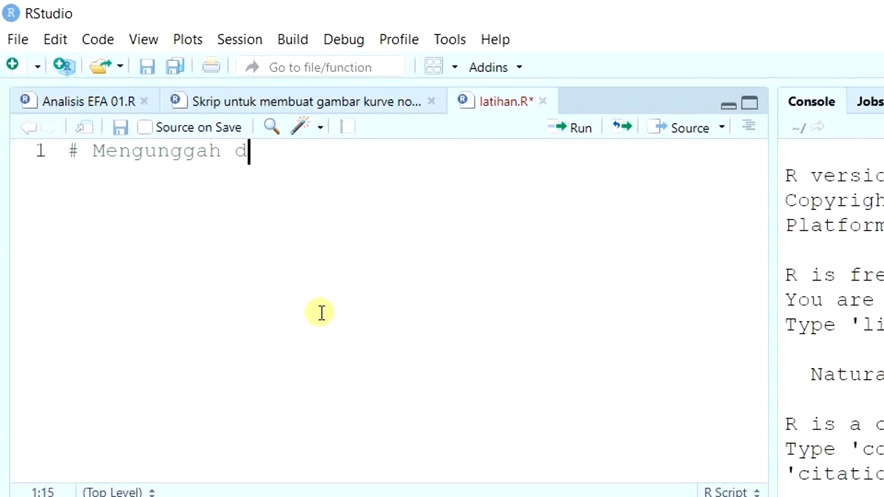
type("ata ke R")
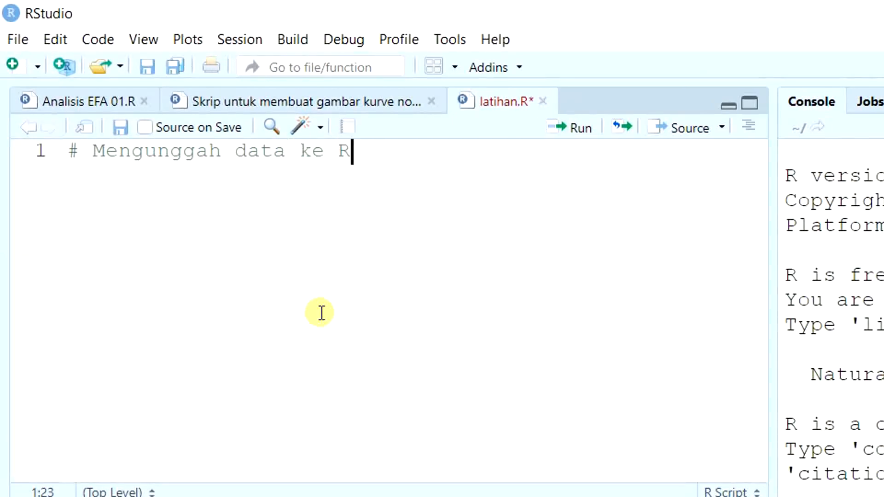
key("Return")
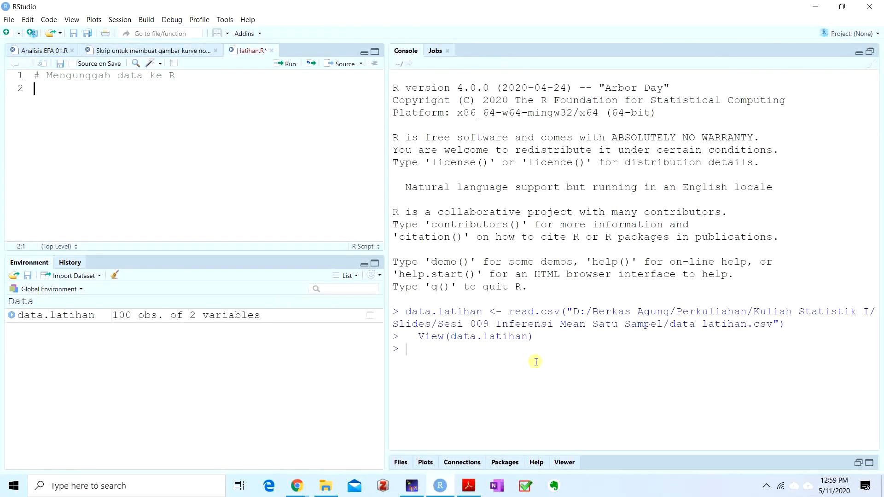
Copy the read.csv command that creates data.latihan from the console into line 2 of the script.
left_click_drag(785, 324, 406, 311)
left_click(54, 98)
type("data.latihan <- read.csv(\"D:/Berkas Agung/Perkuliahan/Kuliah Statistik I/Slides/Sesi 009 Inferensi Mean Satu Sampel/data latihan.csv\")")
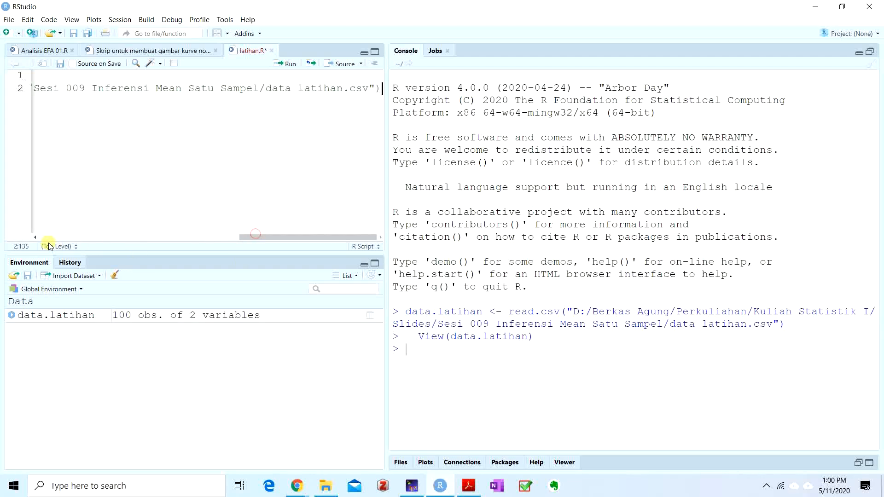
left_click(62, 236)
left_click_drag(133, 236, 38, 238)
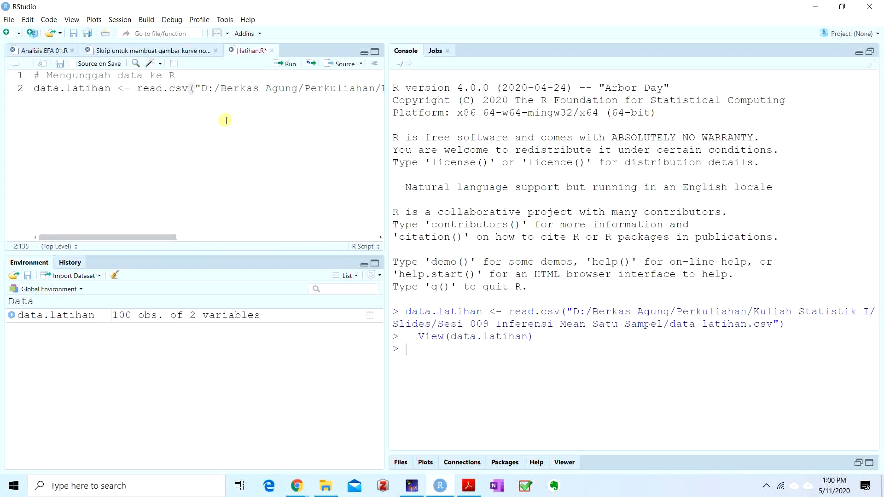
left_click(139, 103)
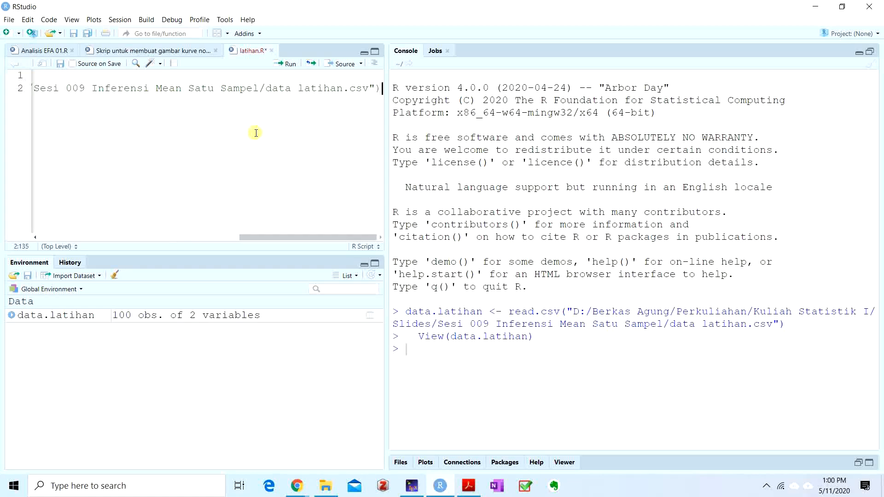
Add two empty lines below the read.csv command and run the script's data import code.
key("Return")
key("Return")
key("Up")
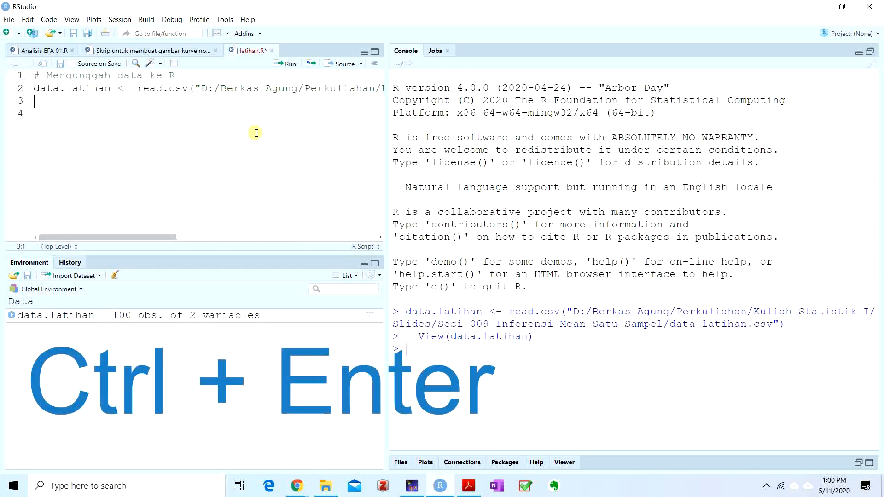
key("Up")
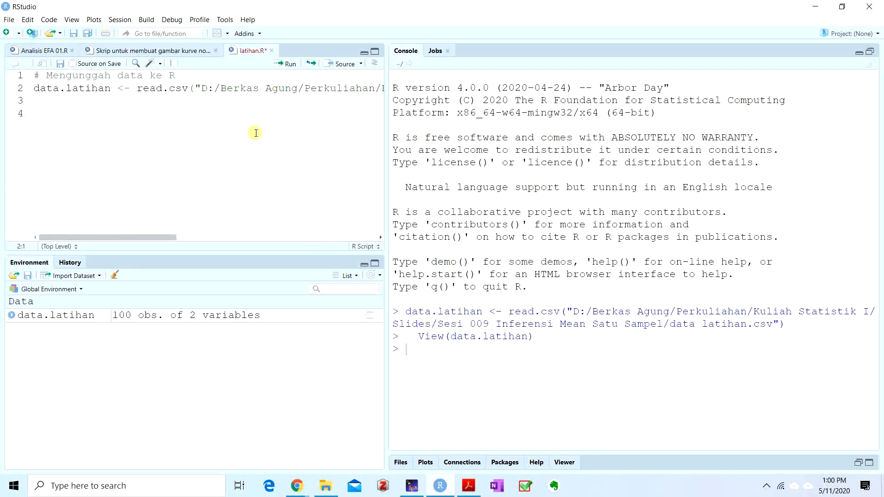
key("ctrl+Return")
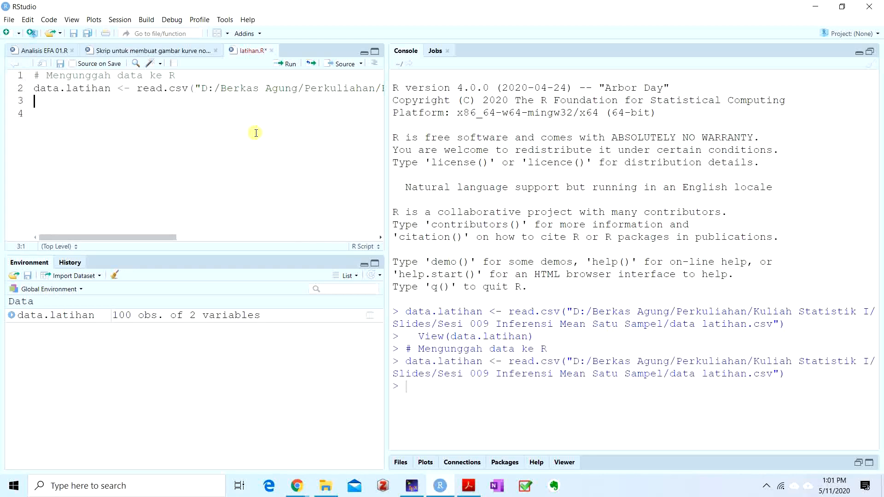
Add the comment "# Mengecek struktur data" on line 4 of the script.
key("Return")
type("#")
type("Mengecek struktur data")
key("Return")
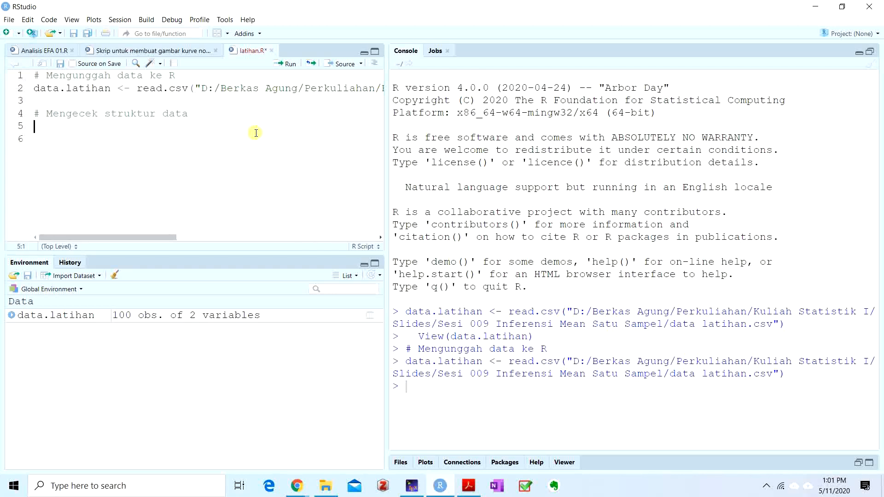
Add dim(data.latihan) on line 5 of the script and run it to get the dataset's dimensions.
type("dim")
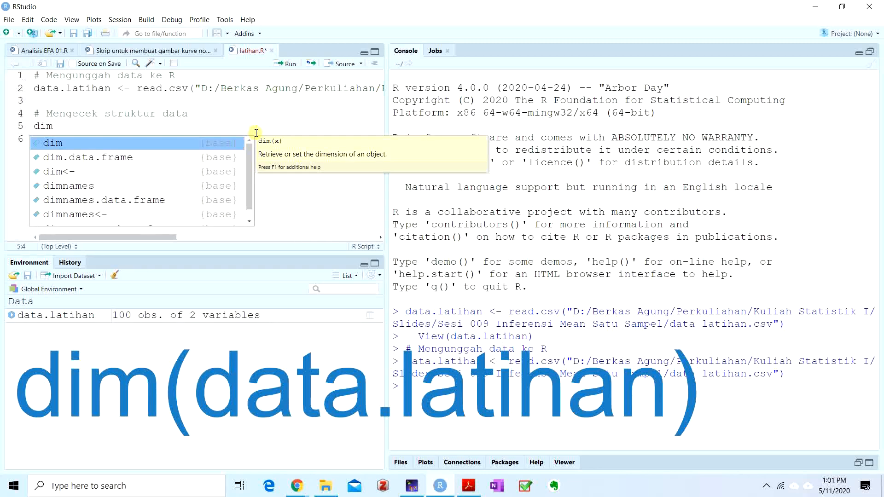
type("(")
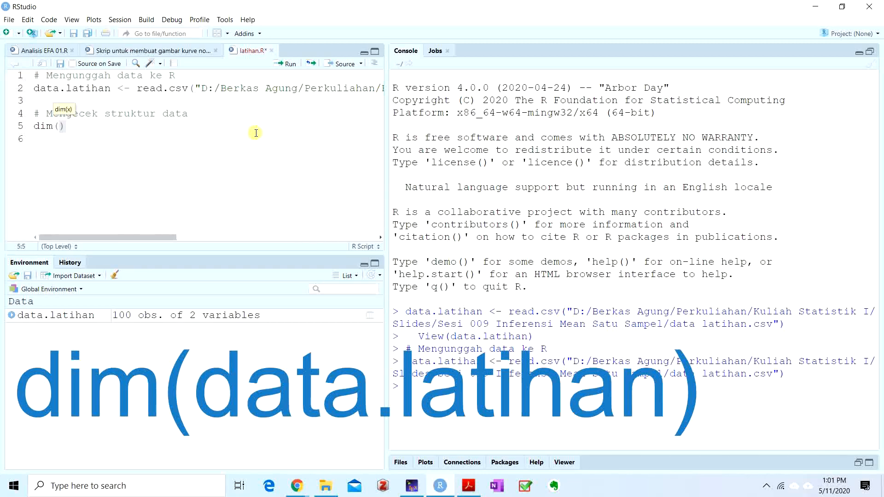
type("data.latih")
key("Tab")
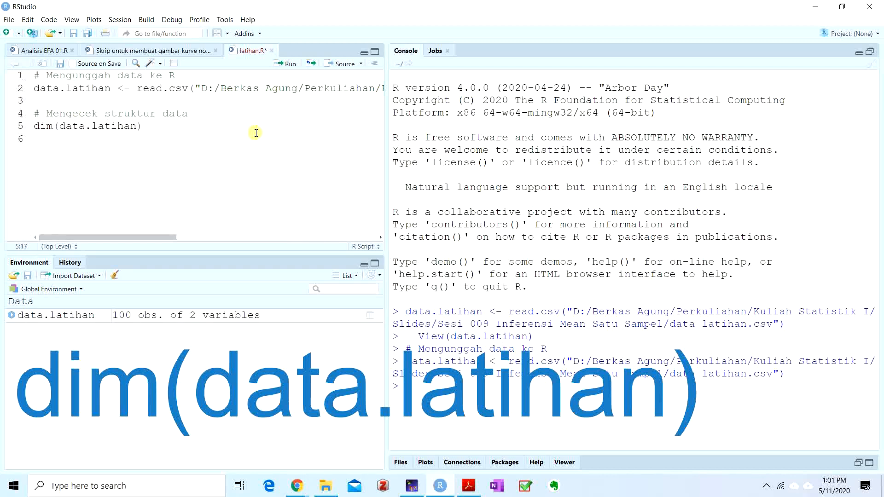
key("ctrl+Return")
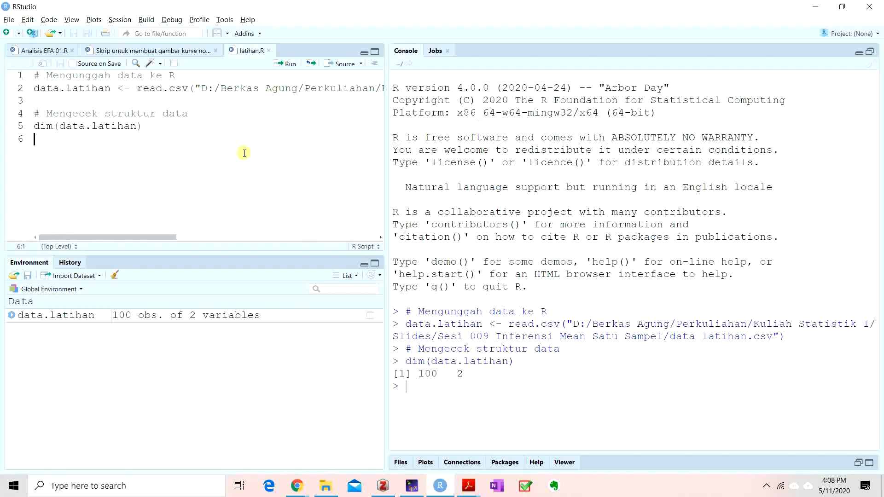
Query the value in the first row and first column in the console with data.latihan[1,1].
left_click(436, 395)
type("data.latihan")
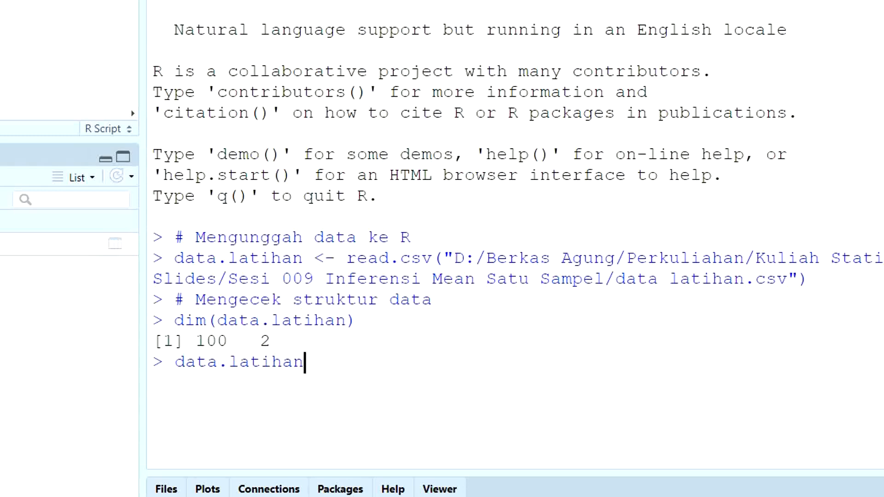
type("[")
type("1,1")
key("Return")
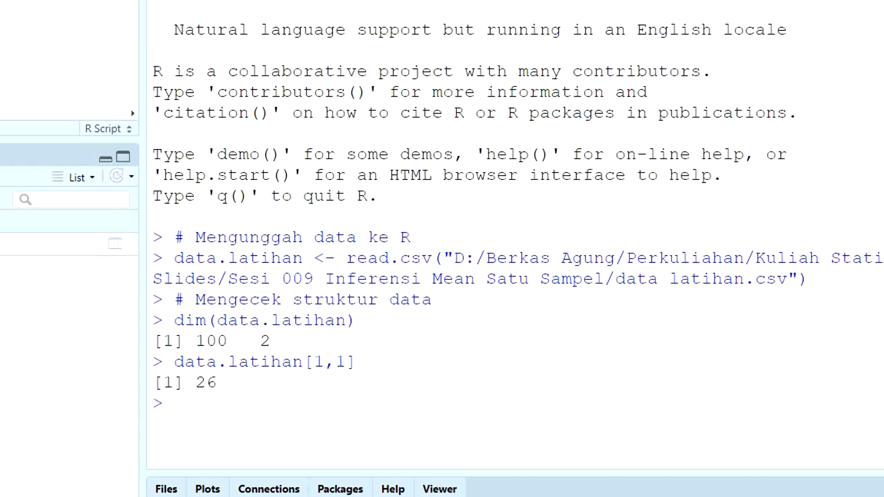
Print the whole data.latihan dataset in the console and review its rows from the column headers to the end.
type("data.latih")
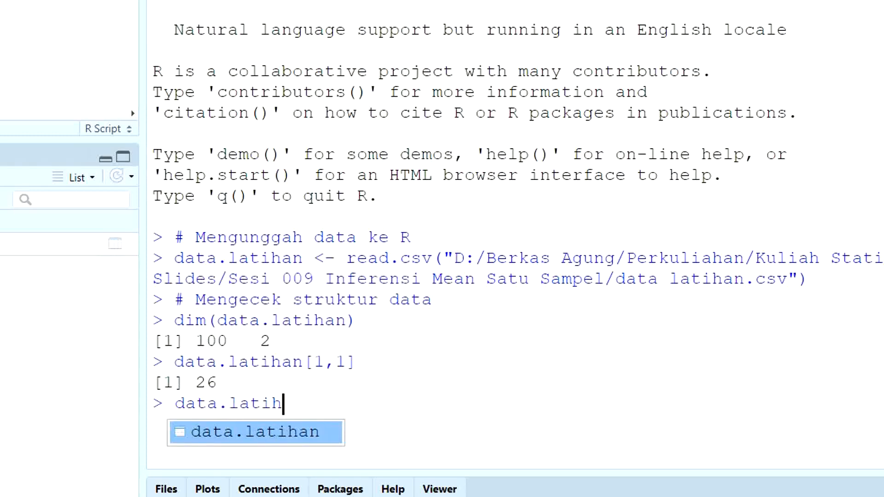
key("Tab")
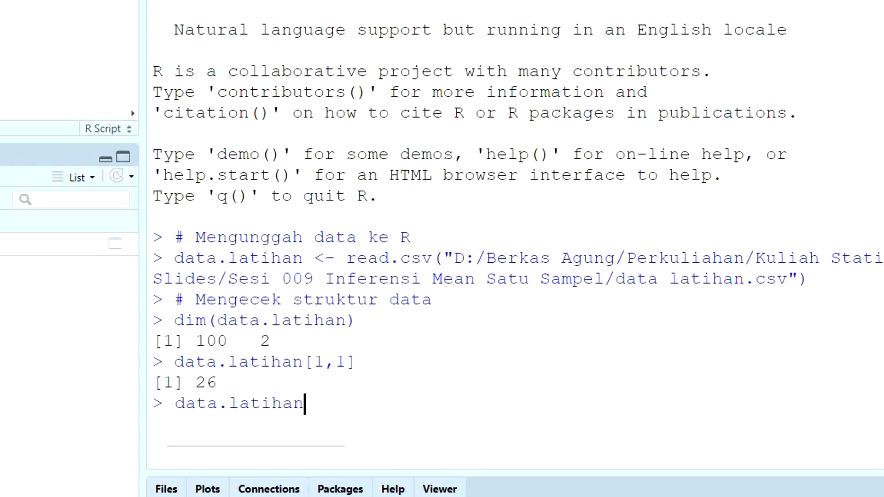
key("Return")
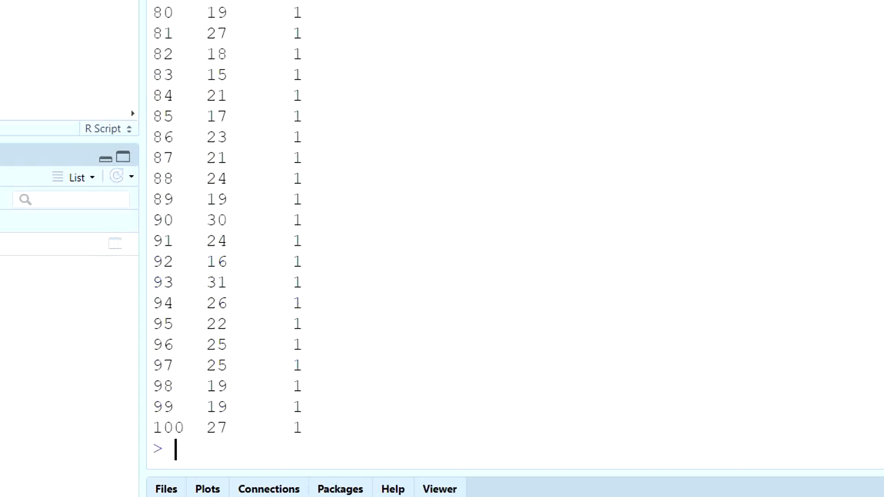
scroll(150, 113, "up", 6)
scroll(151, 113, "up", 20)
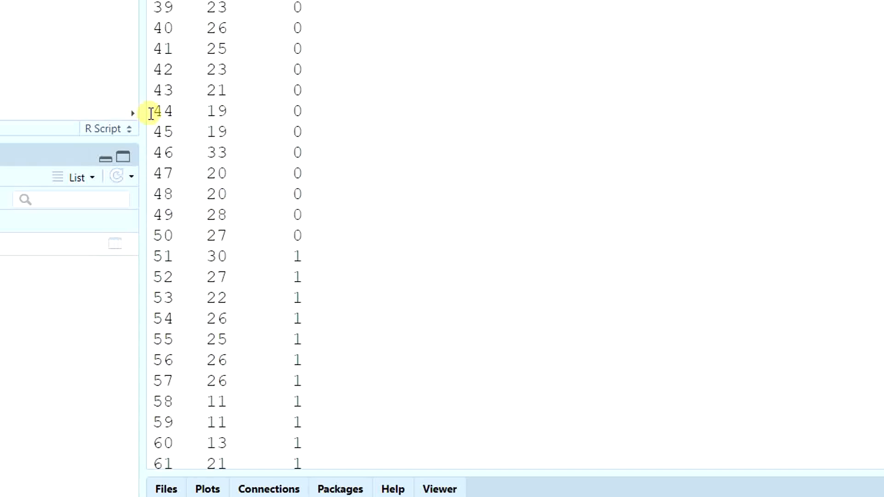
scroll(151, 113, "down", 5)
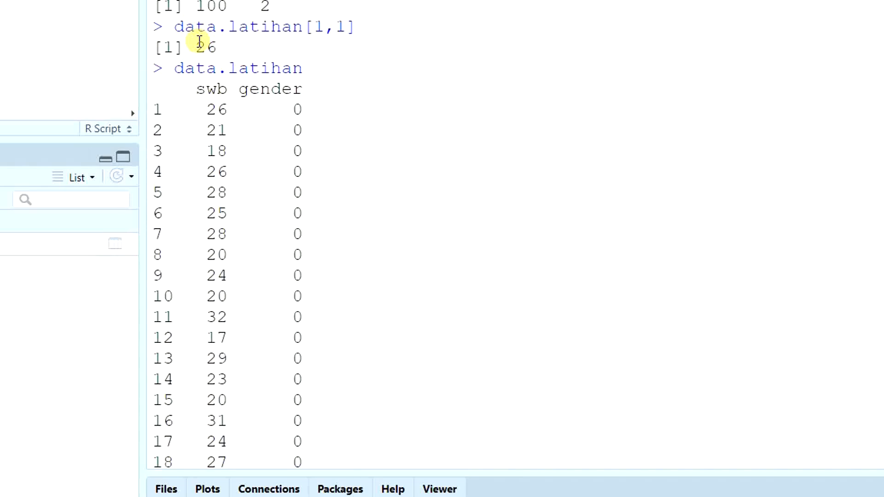
scroll(200, 41, "down", 20)
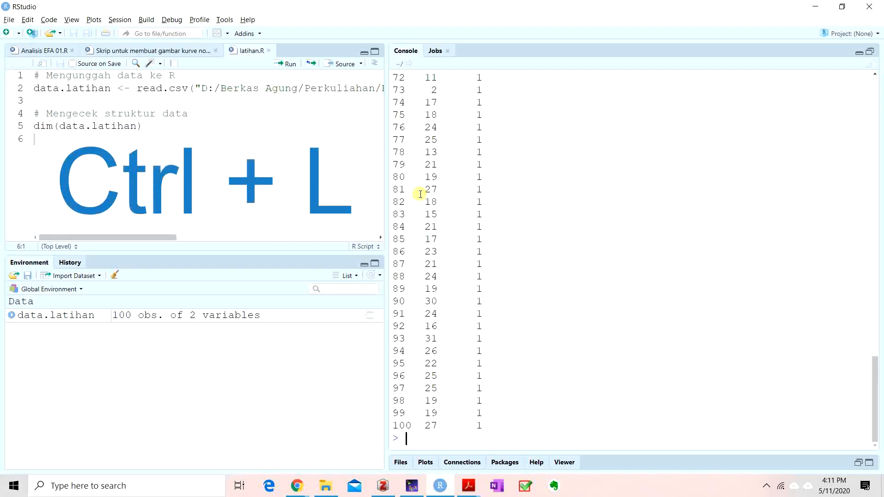
Clear the console and query all columns of the dataset's first row with data.latihan[1,].
key("ctrl+l")
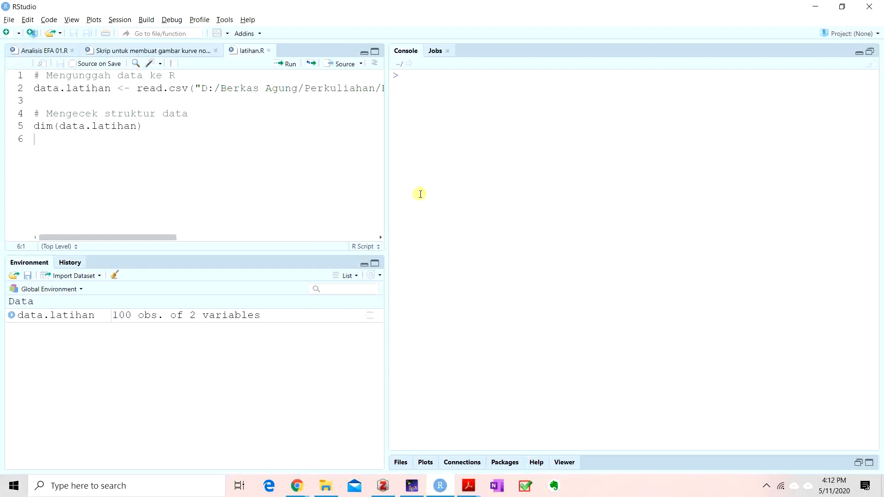
type("data")
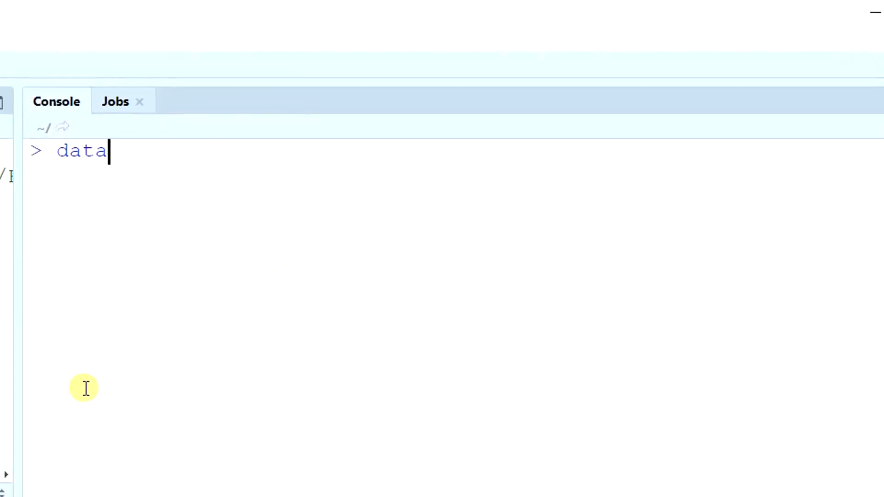
type(".latihan")
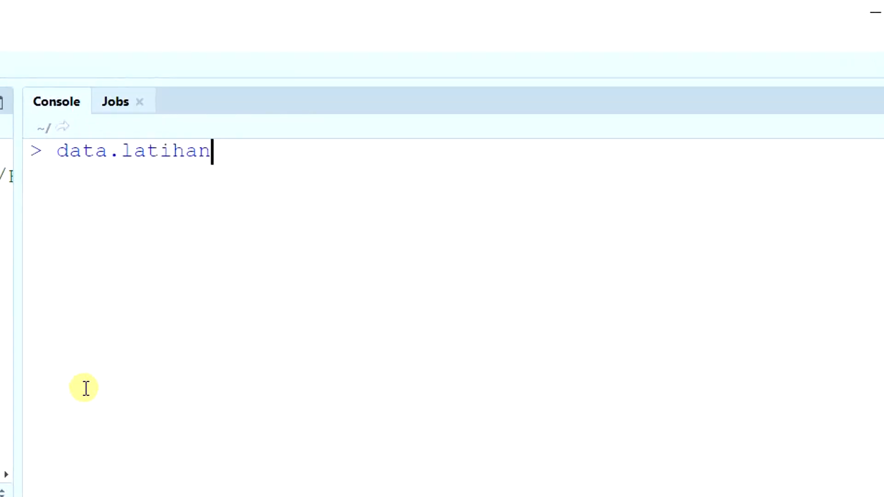
type("[")
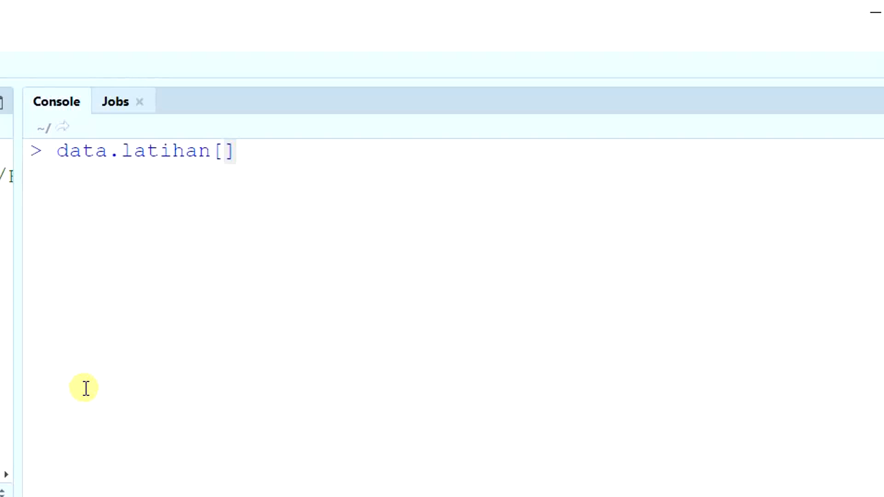
type("1,")
key("Return")
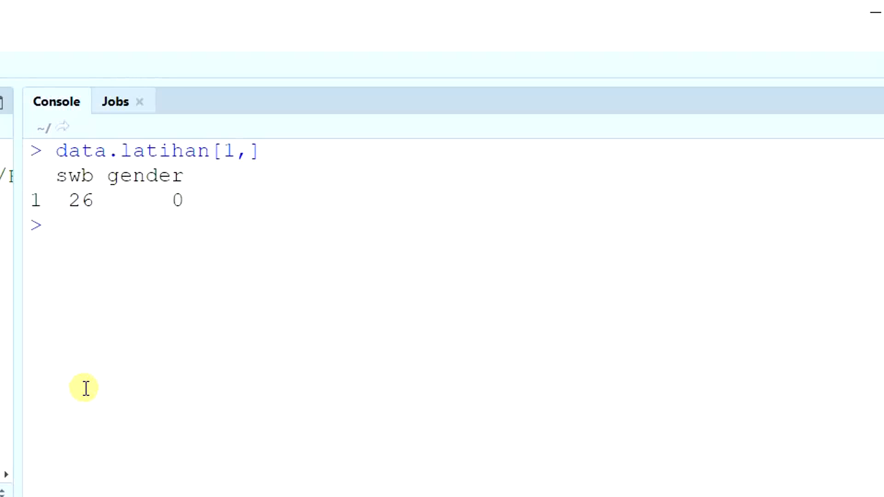
Query all rows of the dataset's first column in the console with data.latihan[,1].
type("datal")
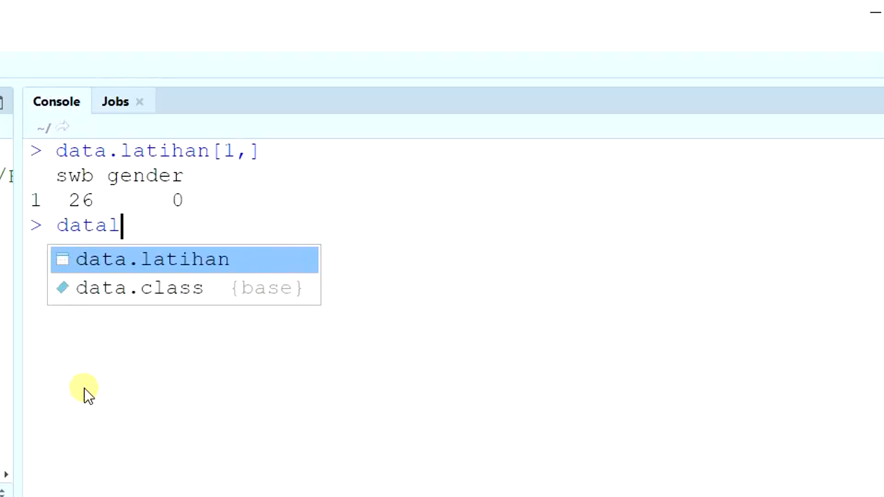
key("BackSpace")
type("la")
key("BackSpace")
key("BackSpace")
type(".latihan")
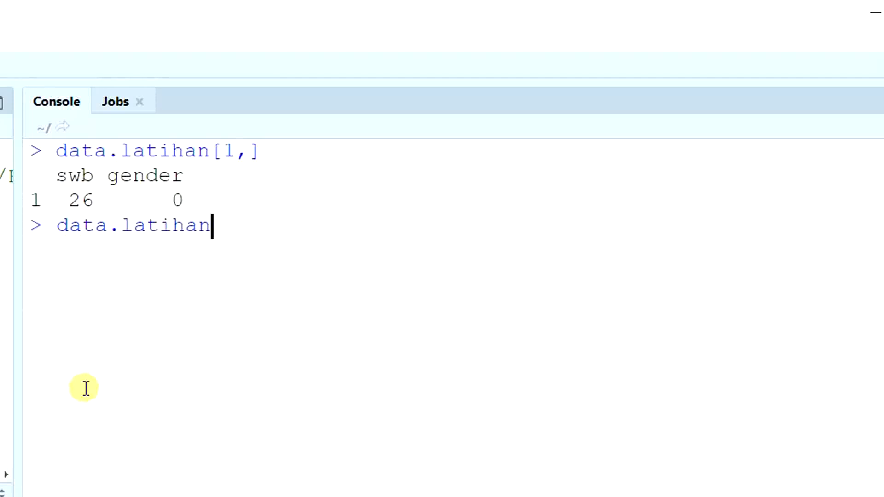
type("[")
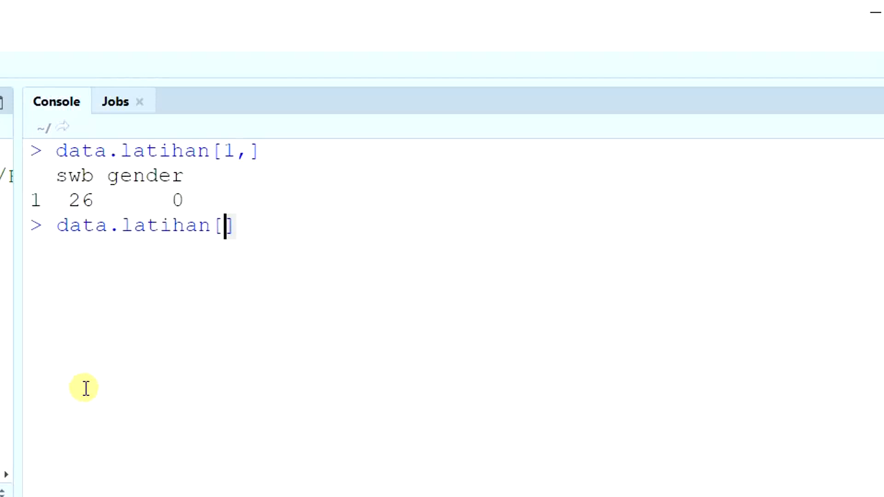
type(",1")
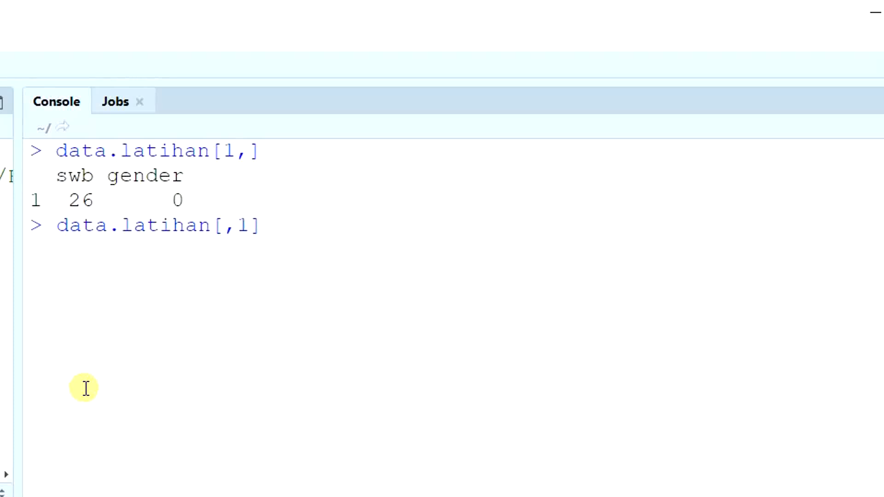
key("Return")
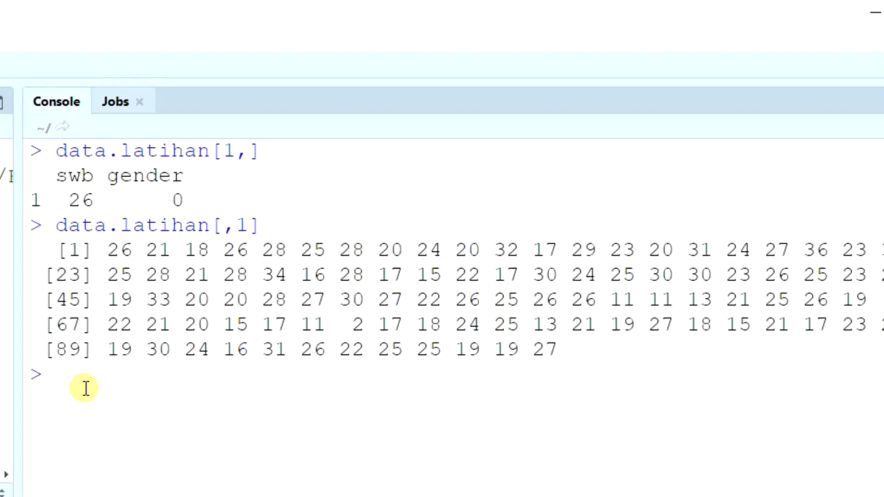
Query the swb variable by name in the console with data.latihan$swb.
type("data.l")
type("atihan")
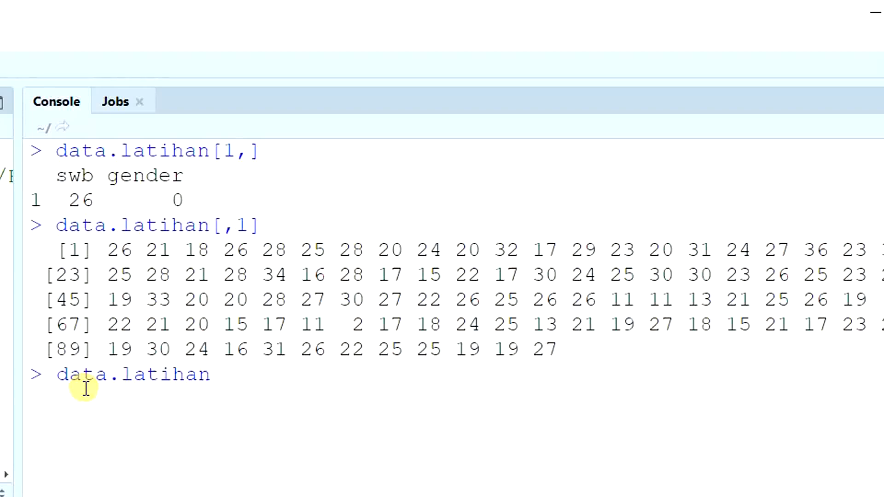
type("$")
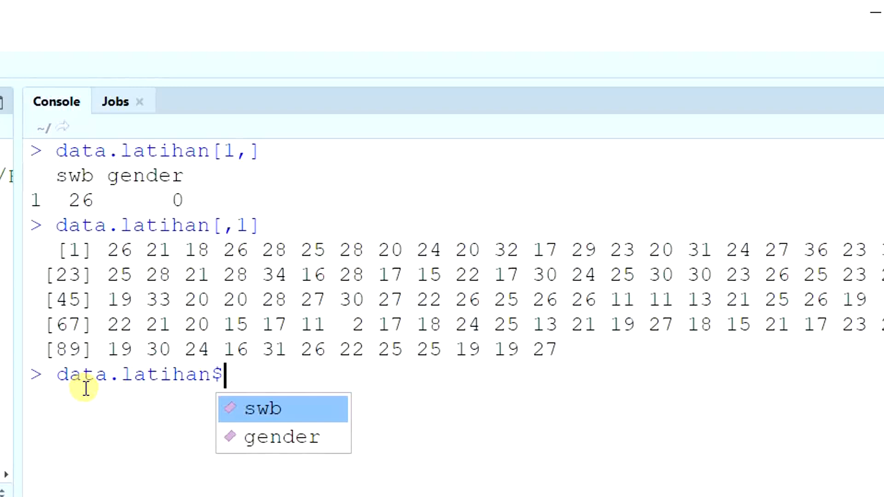
key("Return")
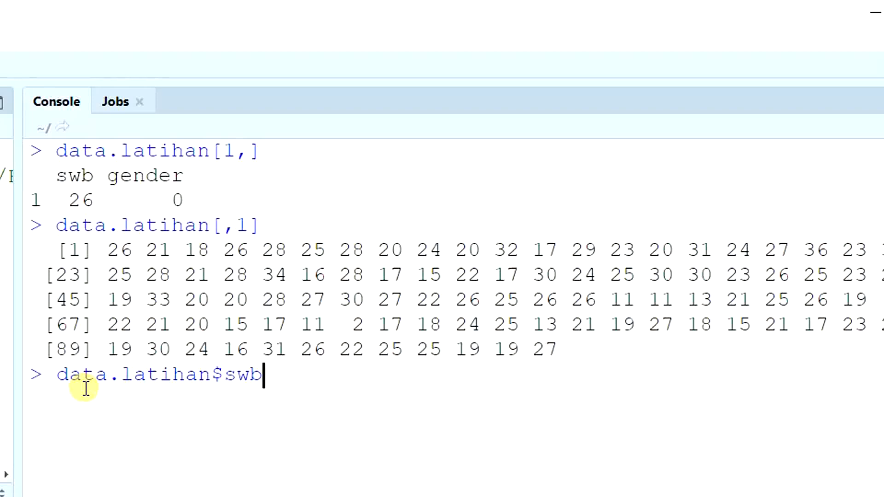
key("Return")
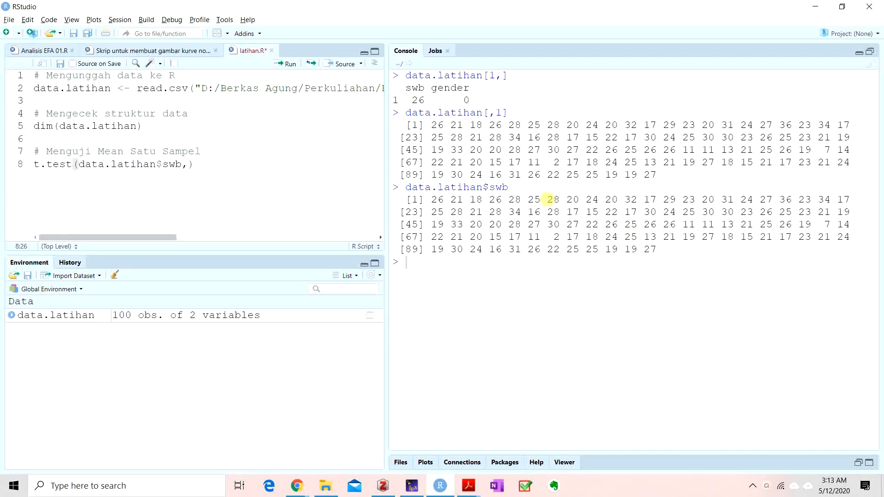
Start a t.test() call on line 8 of the script with data.latihan$swb as its first argument.
key("alt+Tab")
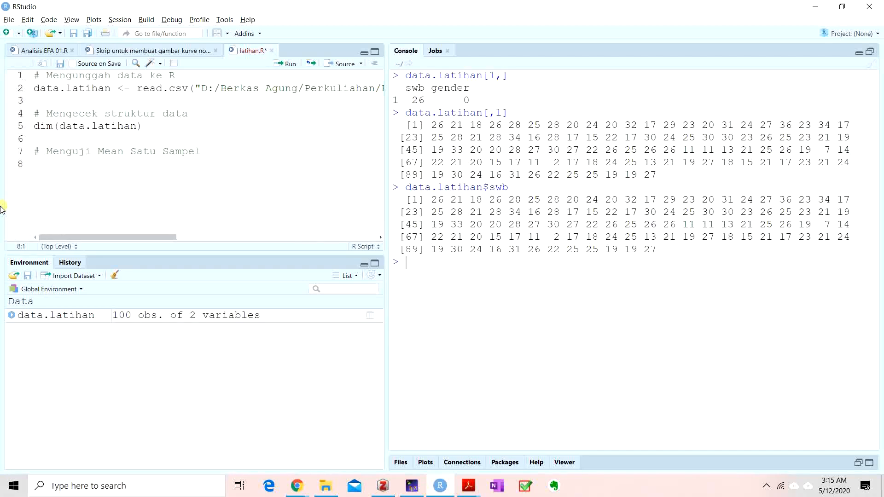
type("t.te")
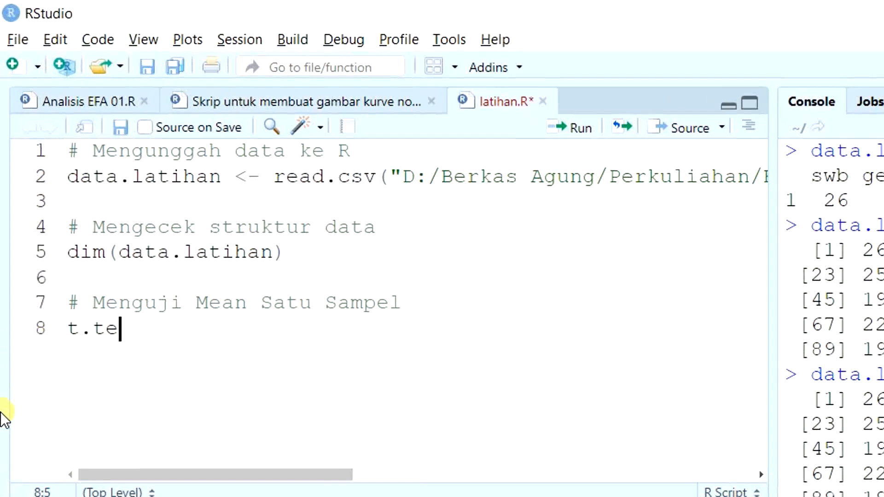
type("st(")
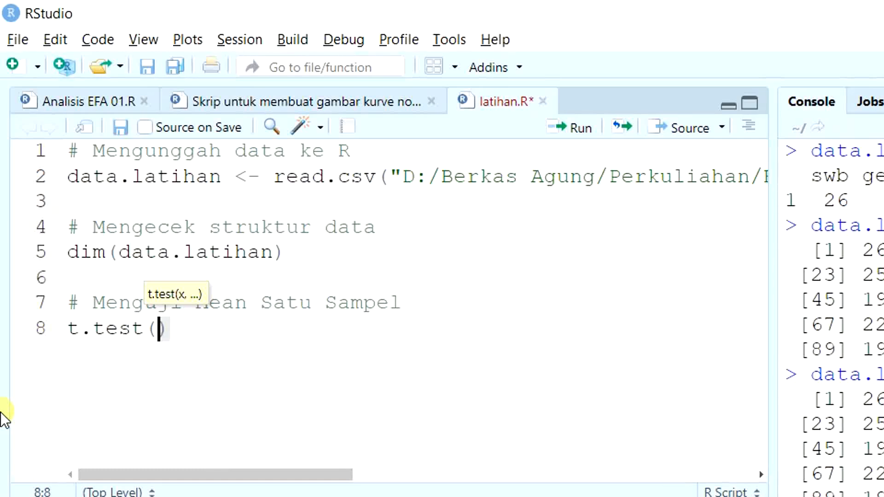
type("data.latihan$swb,")
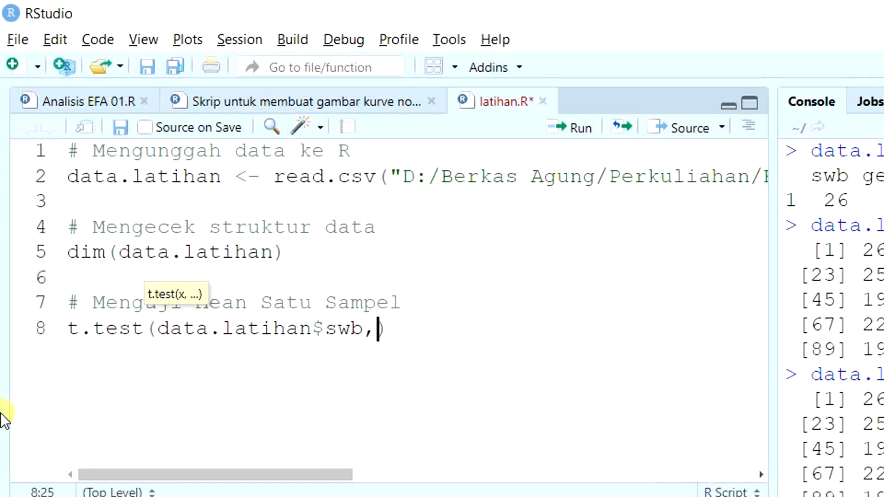
Consult the example problem in the slides and add the argument mu=25 to the t.test call on line 8.
key("alt+Tab")
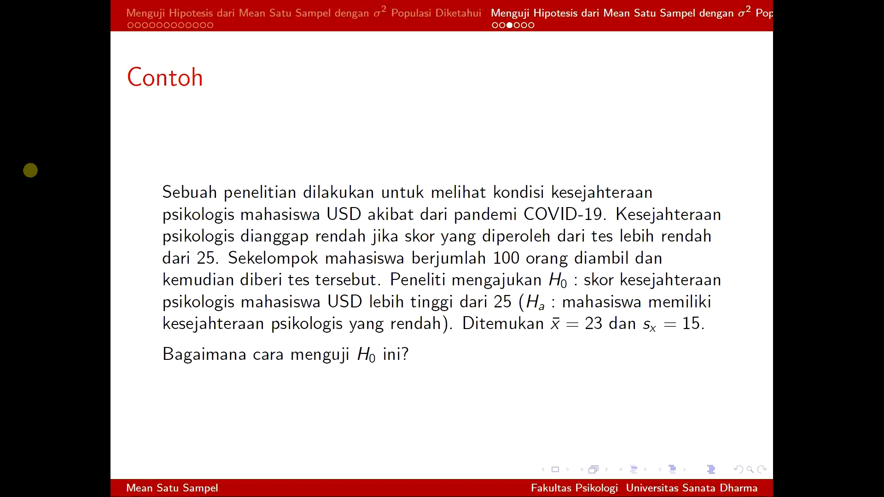
key("alt+Tab")
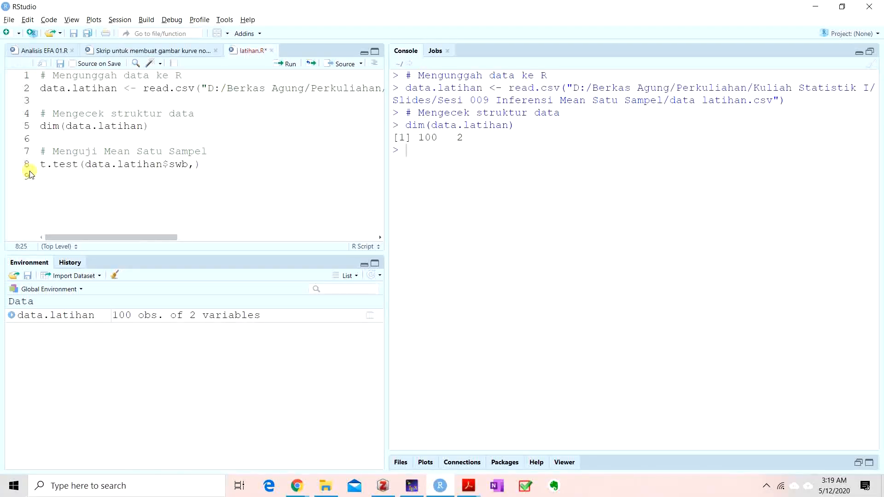
type("mu")
type("=2")
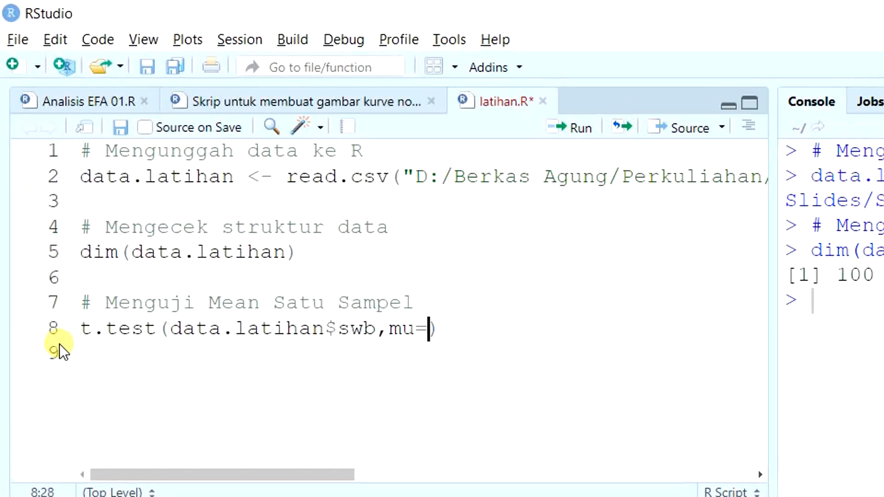
type("5,")
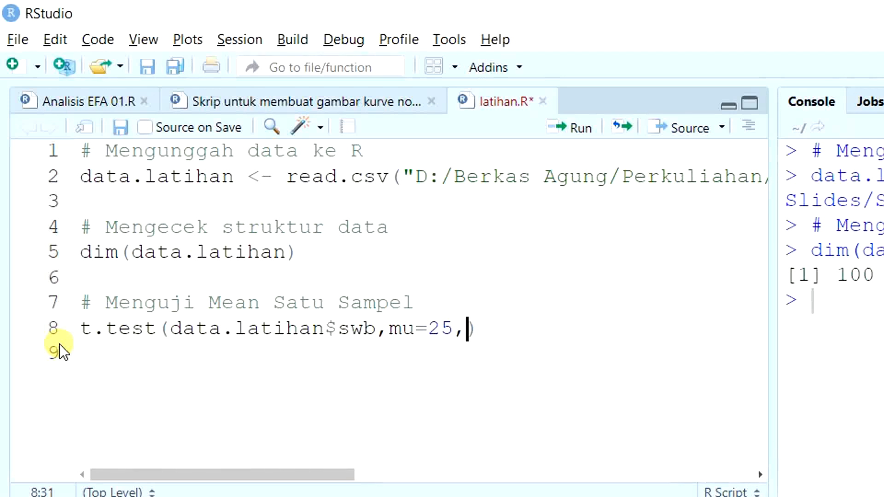
Add the argument alternative = 'less' to the t.test call on line 8 and run the line.
key("alt+Tab")
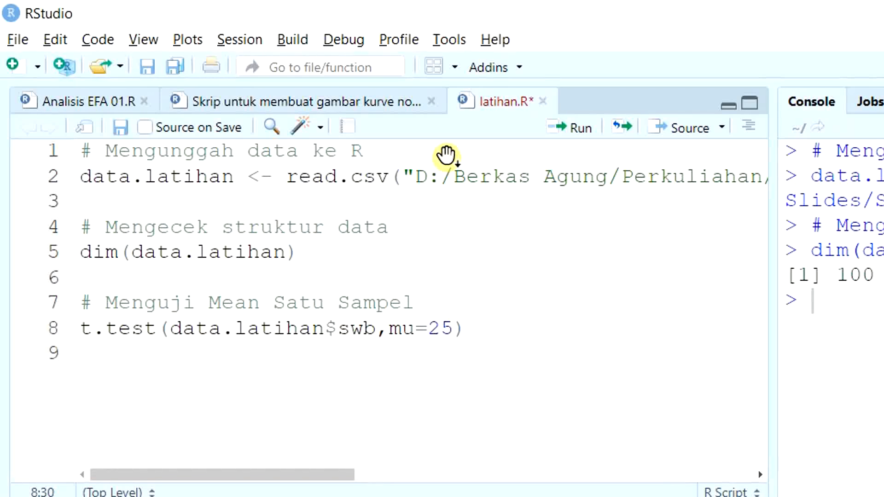
type(",")
type("alternative = ")
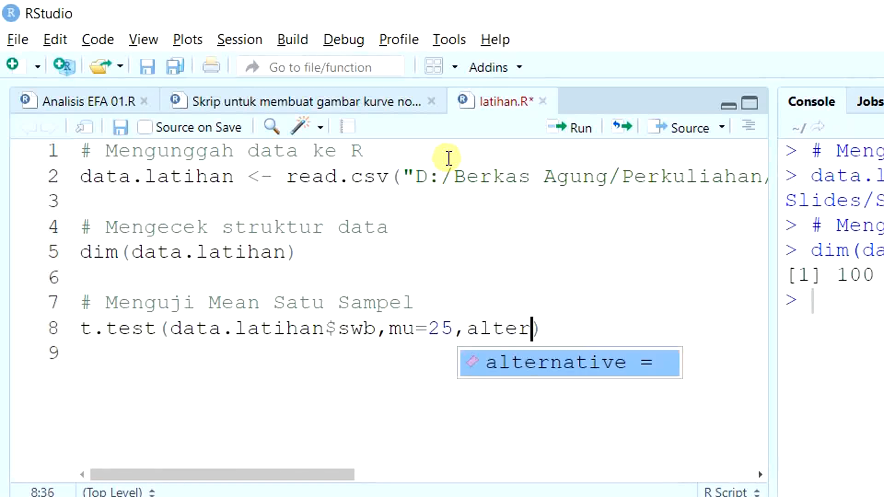
type("'")
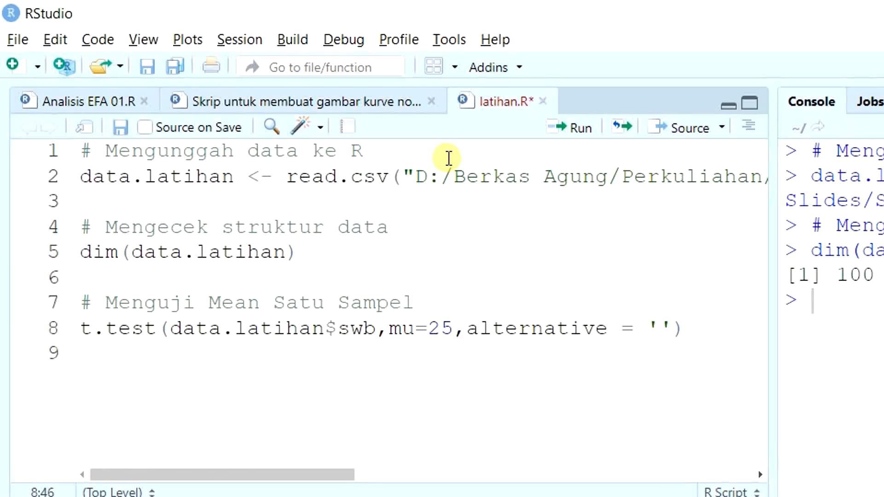
type("less")
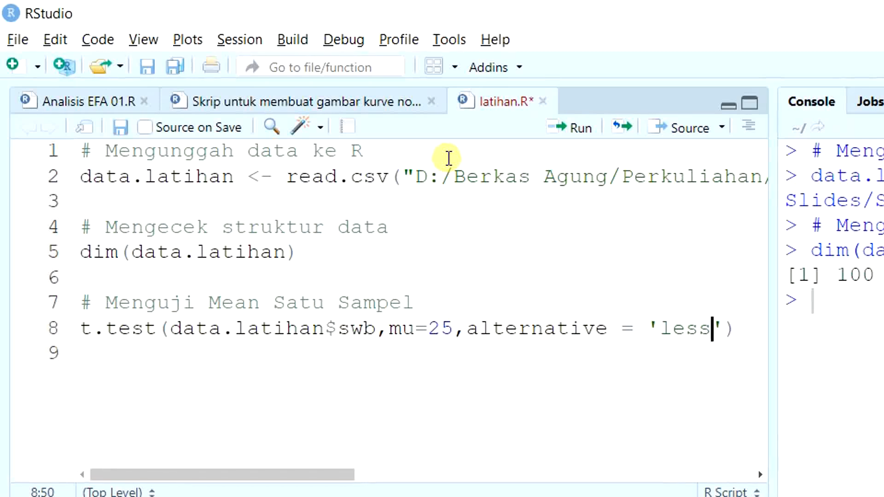
key("ctrl+Return")
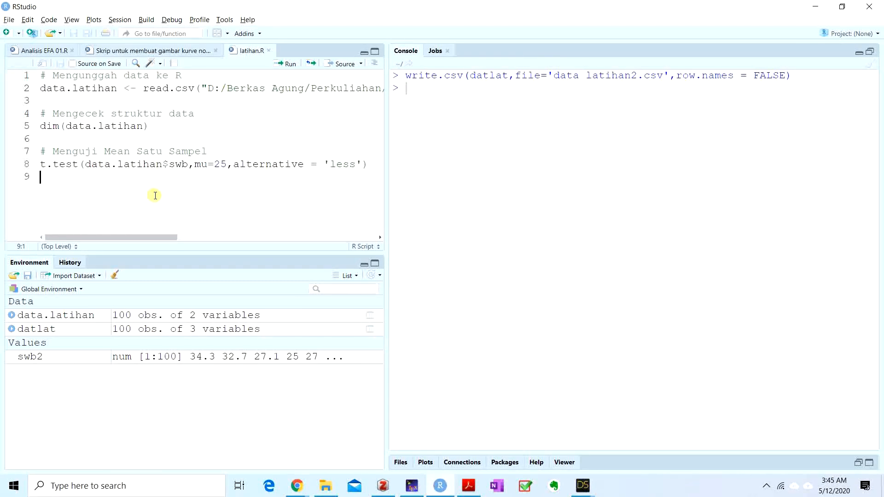
Add the comment "#Menguji Mean Dua Sampel Independen" on line 10 of the script, followed by a new line.
key("Return")
type("#Menguji Mean Dua Sampel ")
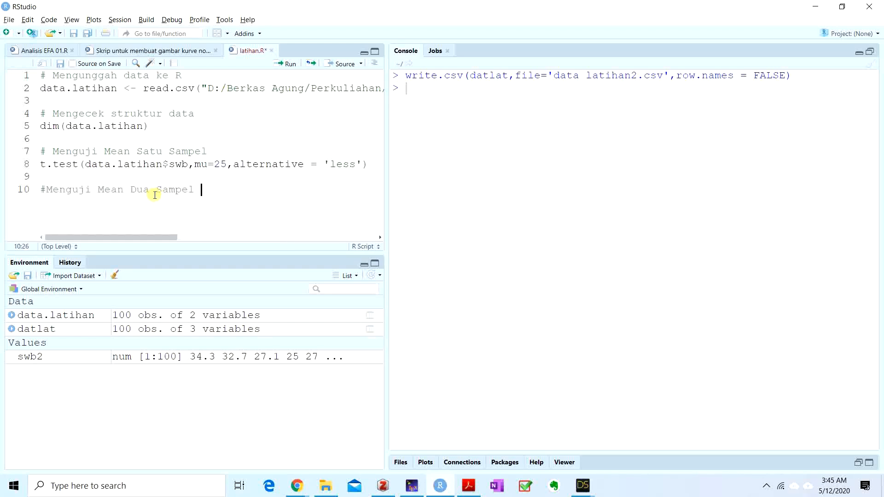
type("Independen")
key("Return")
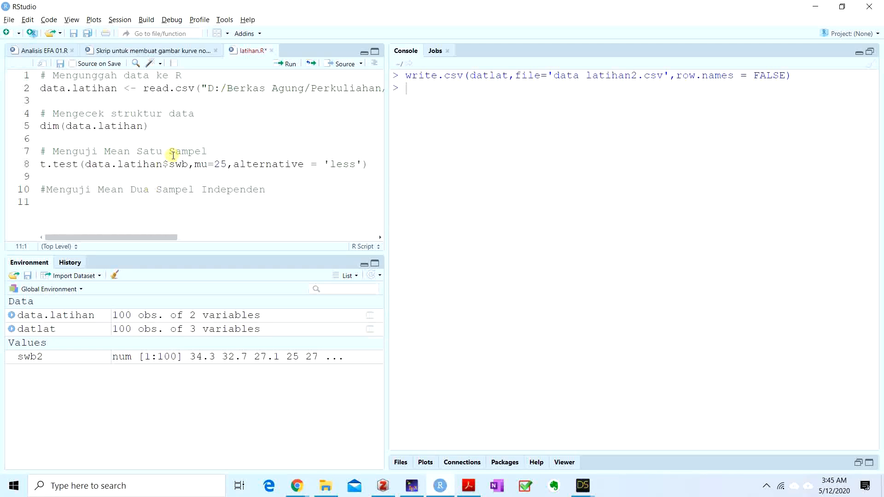
Clear the console and run head(data.latihan) to view the dataset's first rows.
left_click(478, 88)
key("ctrl+l")
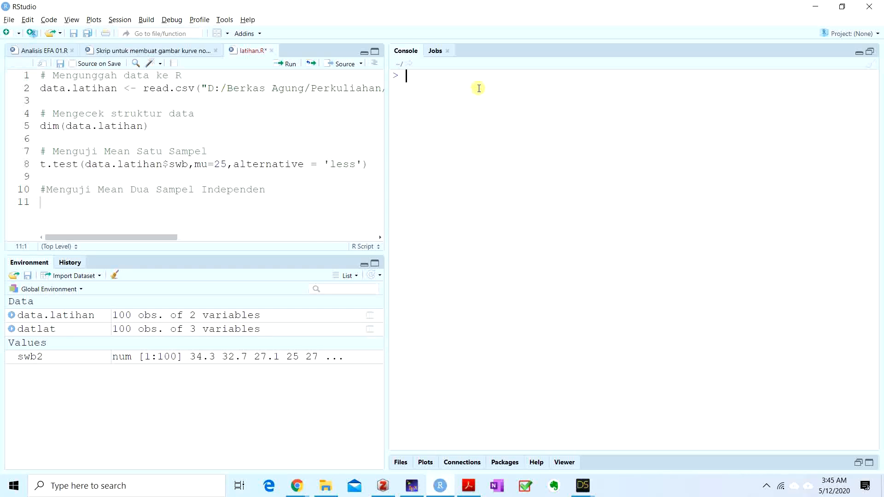
type("head(")
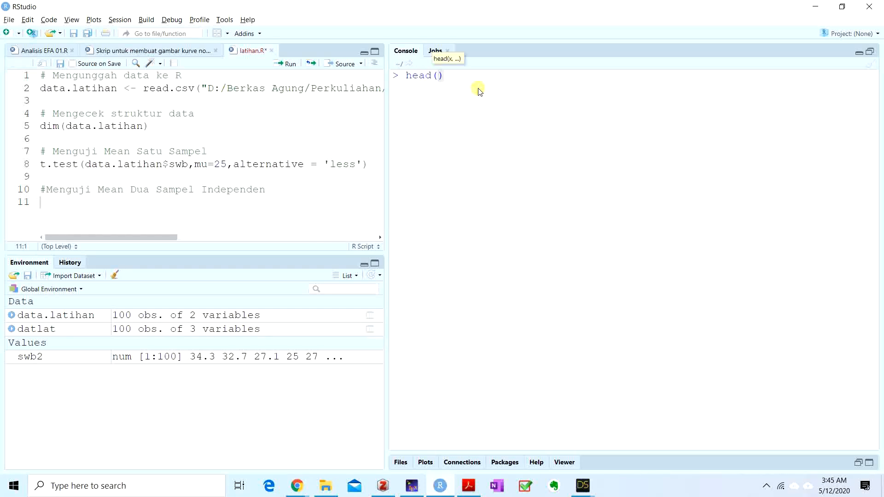
type("data.latihan)")
key("Return")
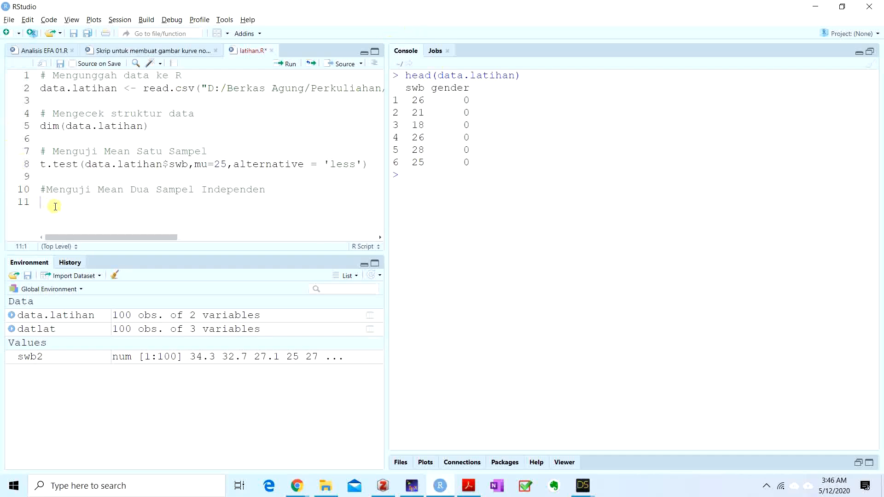
Start a t.test() call on line 11 of the script with data.latihan$swb as the tested variable.
type("t.test(")
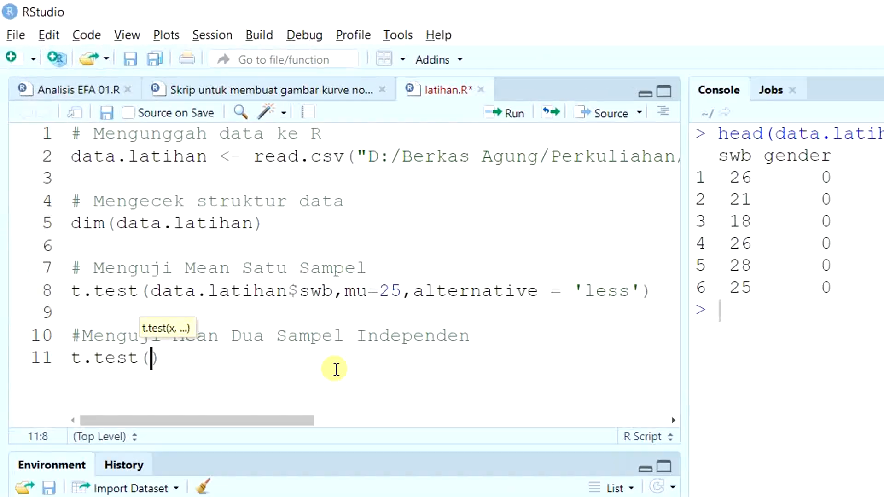
type("data.")
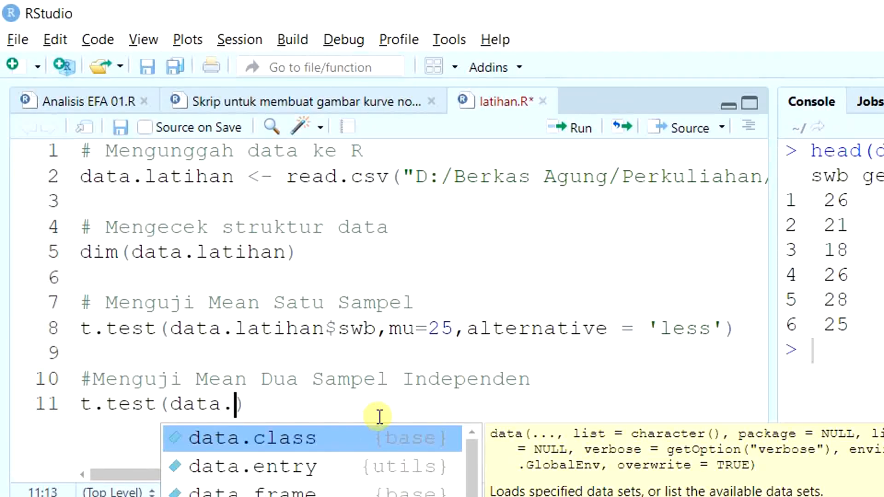
type("l")
key("Down")
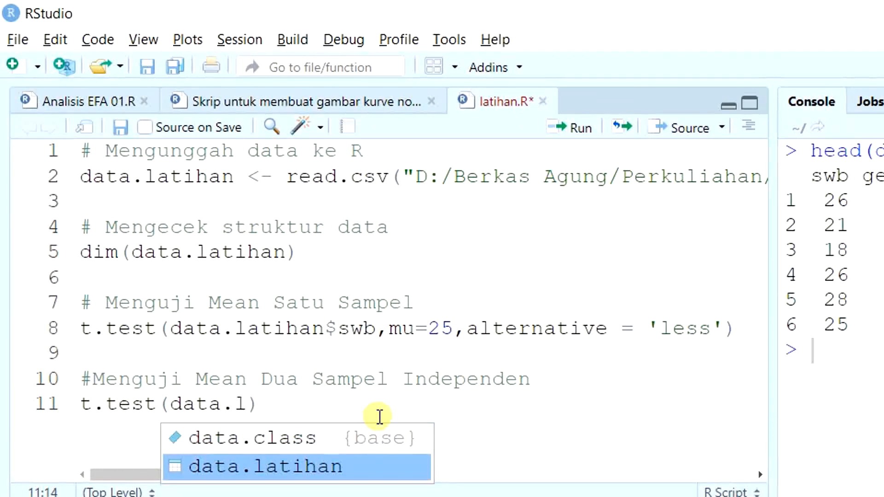
key("Return")
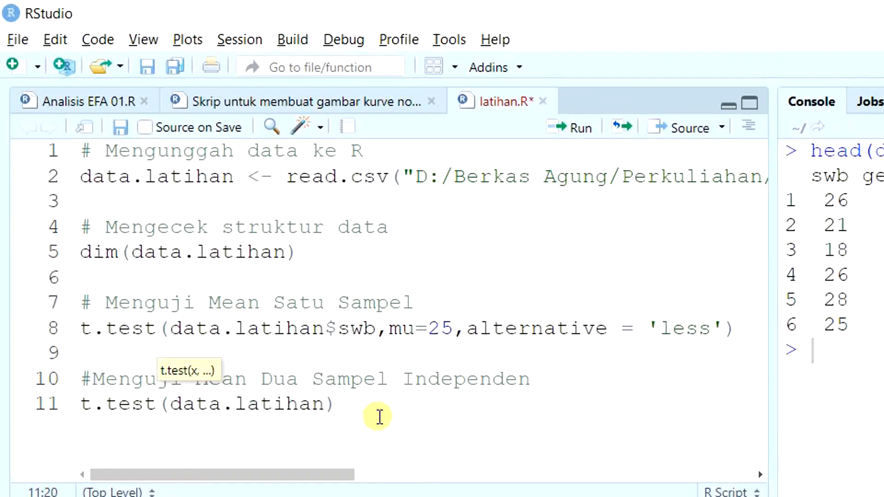
type("$sw")
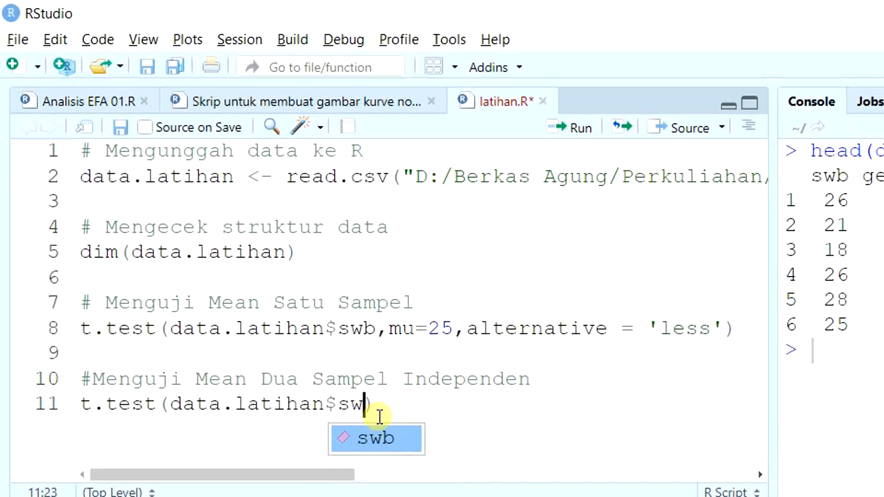
key("Return")
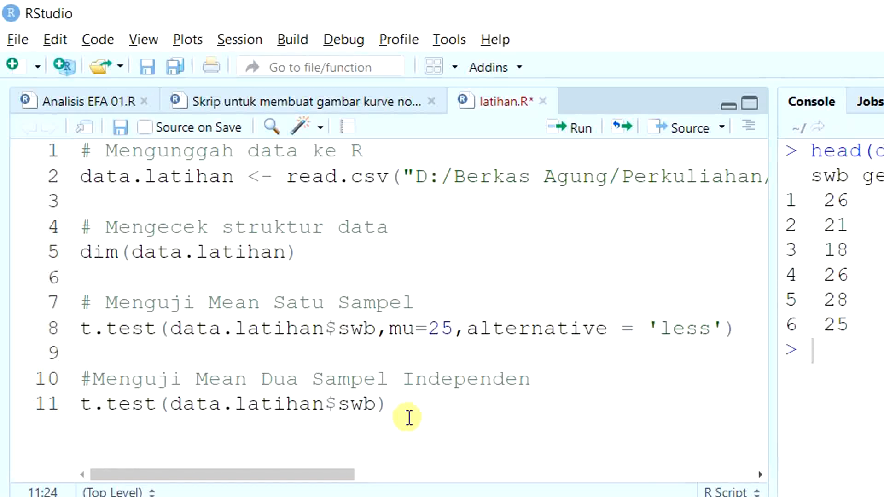
Complete the formula on line 11 with ~data.latihan$gender and run the independent two-sample test.
type("~")
type("data.latihan")
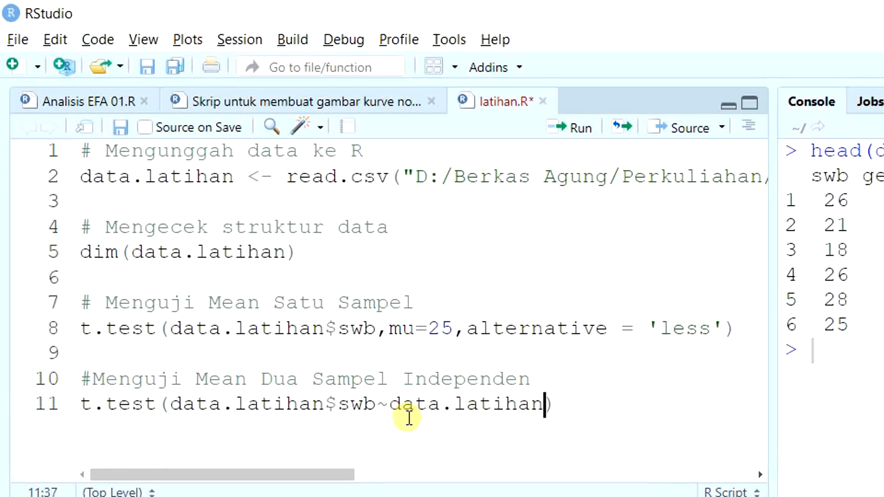
type("$gender")
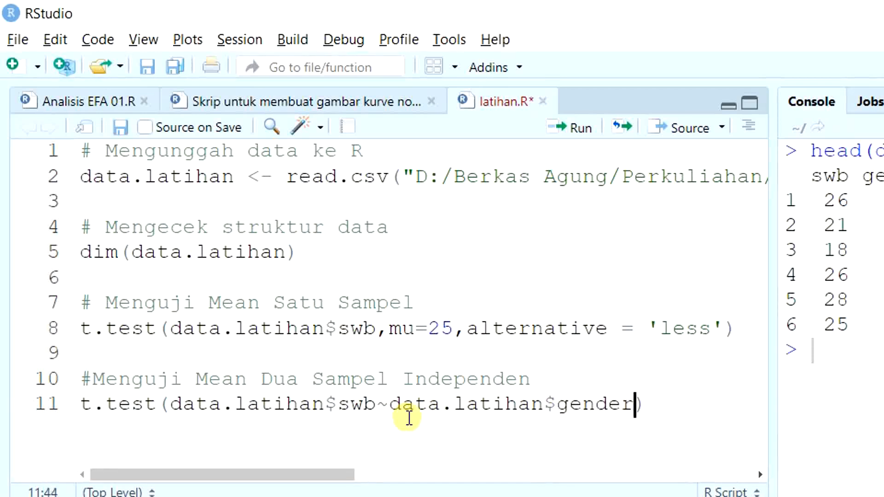
key("End")
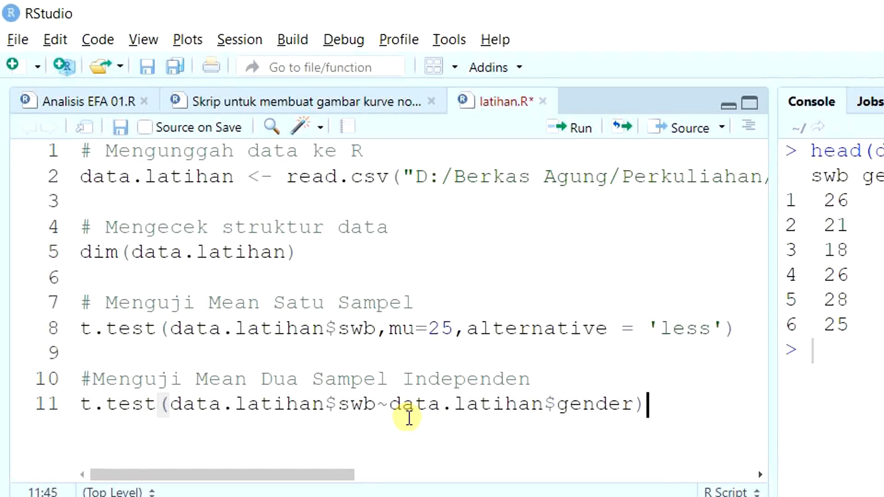
key("ctrl+Return")
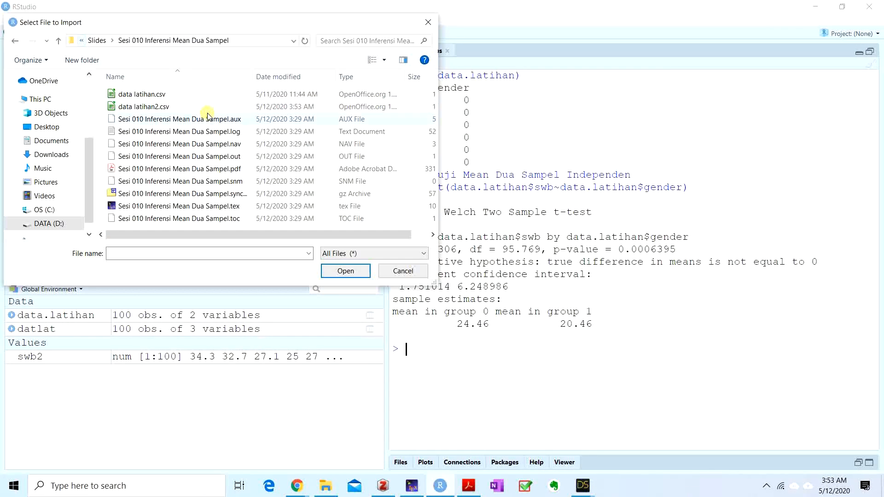
Choose the file data latihan2.csv as the dataset to import.
left_click(205, 118)
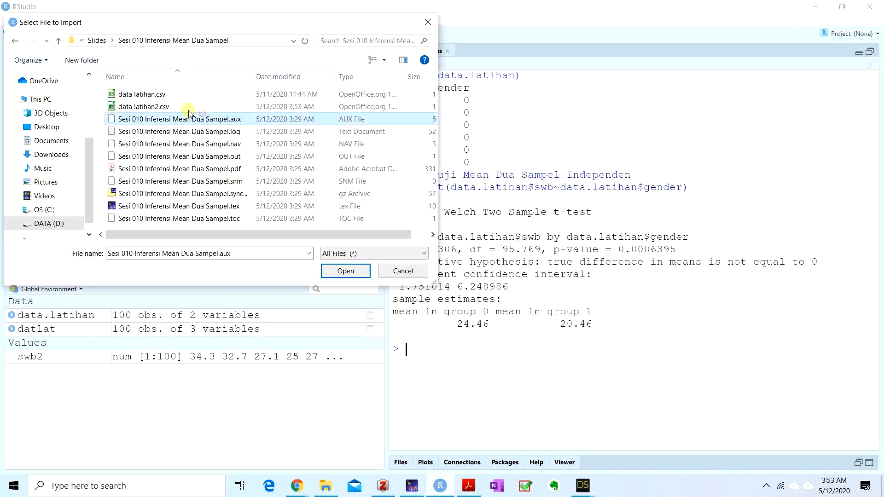
left_click(191, 106)
left_click(369, 271)
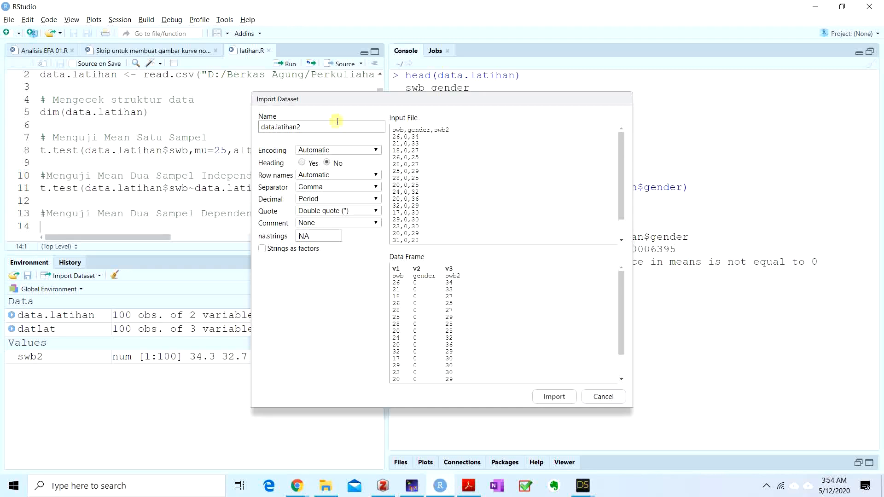
Import the dataset under the name datlat2 with Heading set to Yes, and close its data view.
left_click_drag(318, 125, 233, 129)
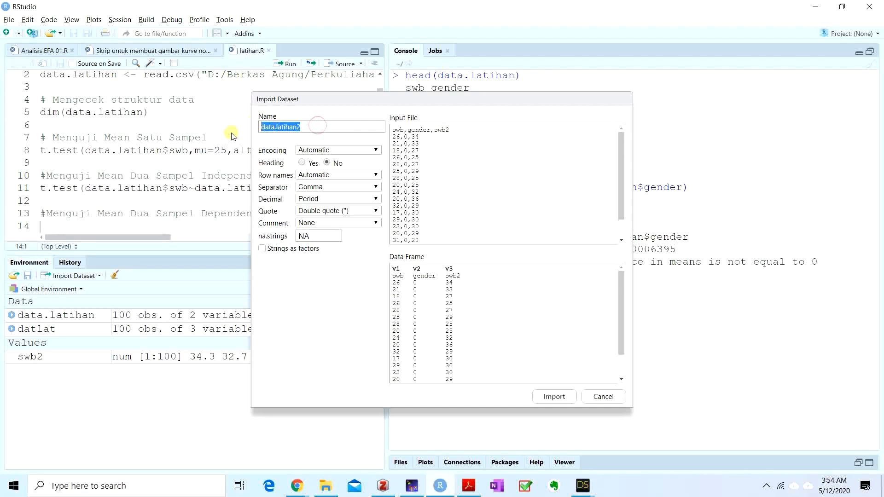
type("datlat2")
left_click(302, 163)
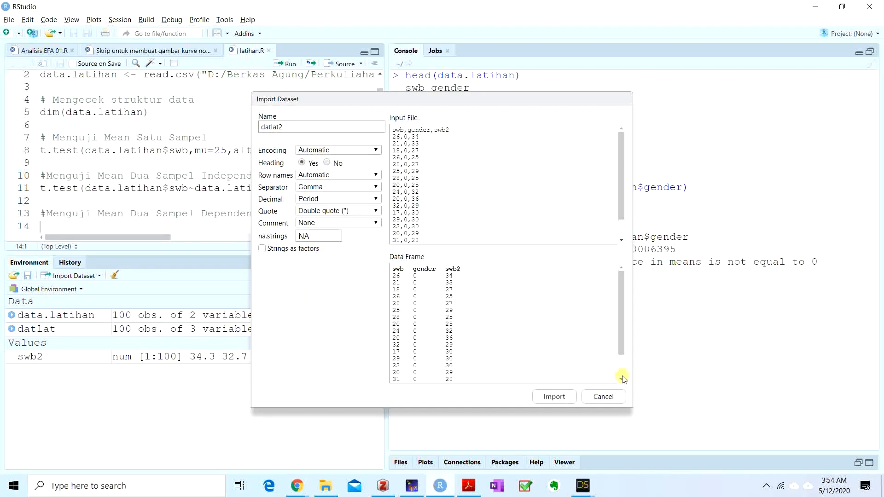
left_click(554, 397)
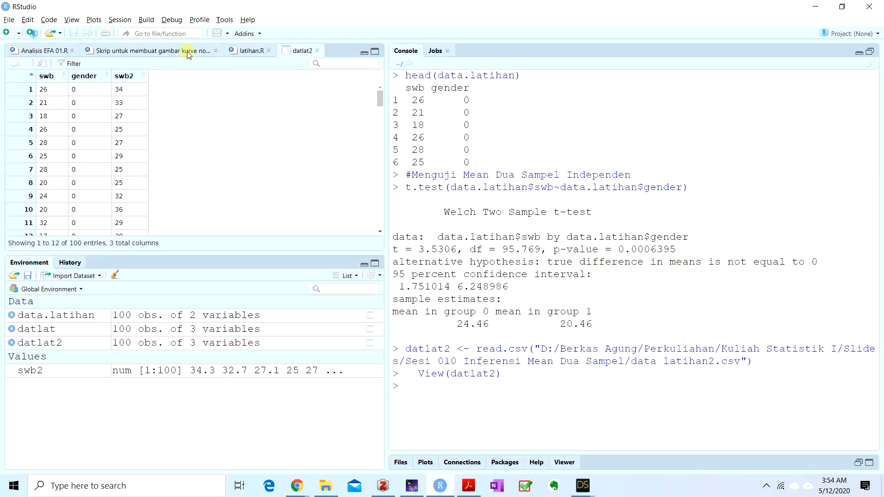
left_click(317, 51)
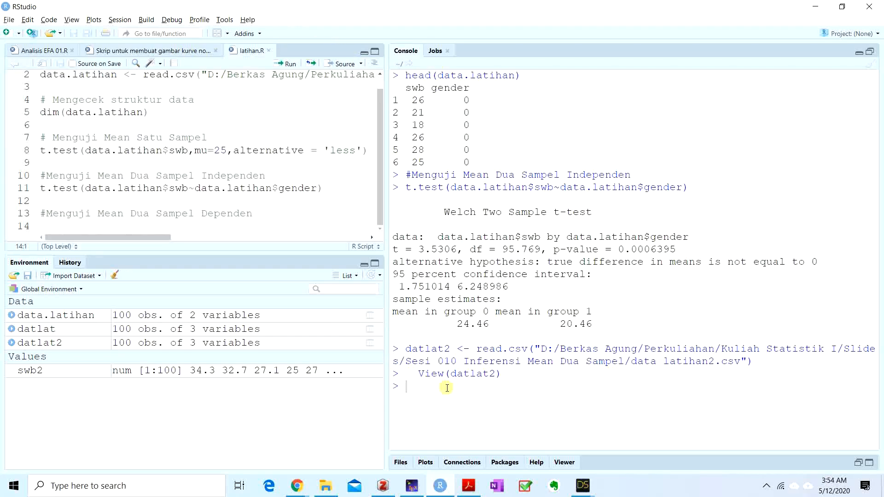
Clear the console and start a t.test() call on line 14 of the script with datlat2$swb as its first argument.
key("ctrl+l")
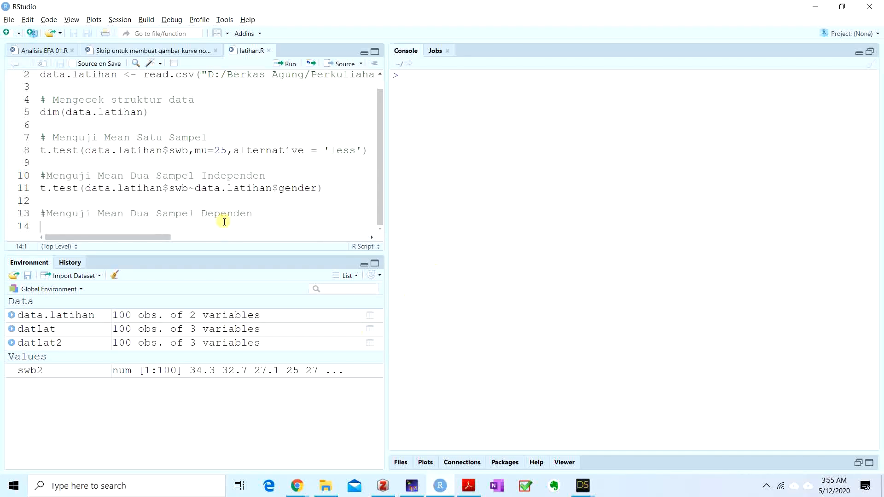
type("t.te")
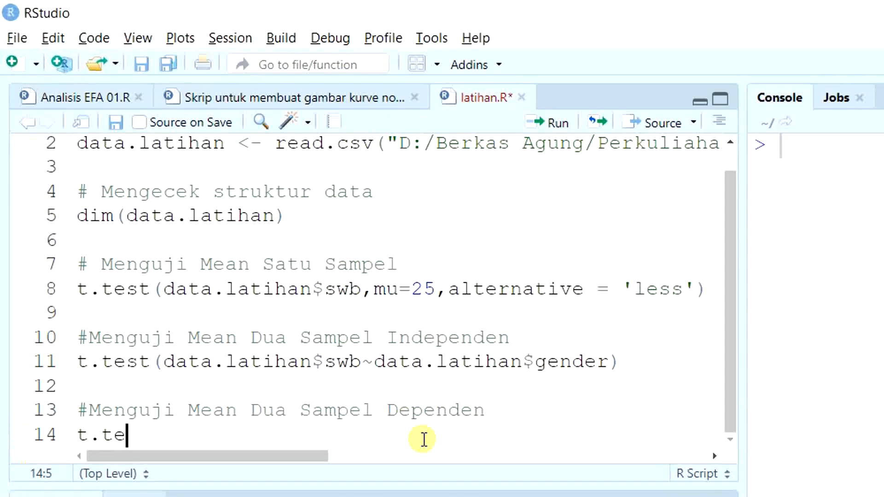
type("st(")
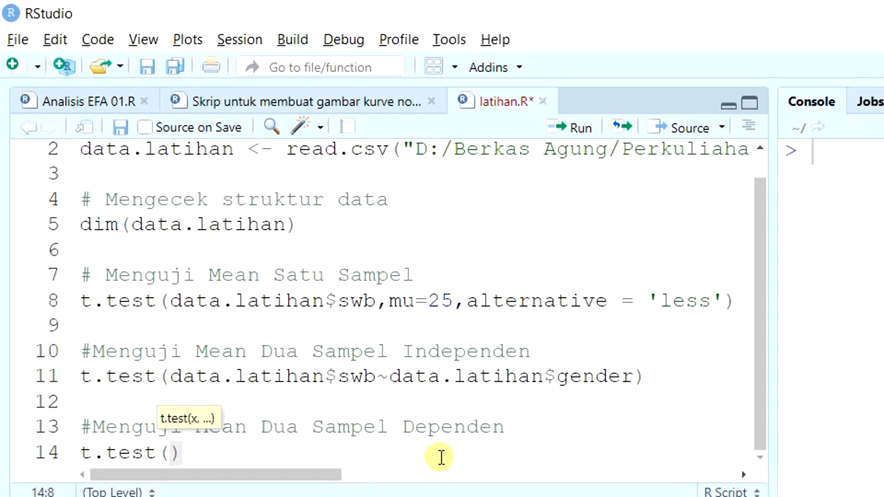
type("datlat@")
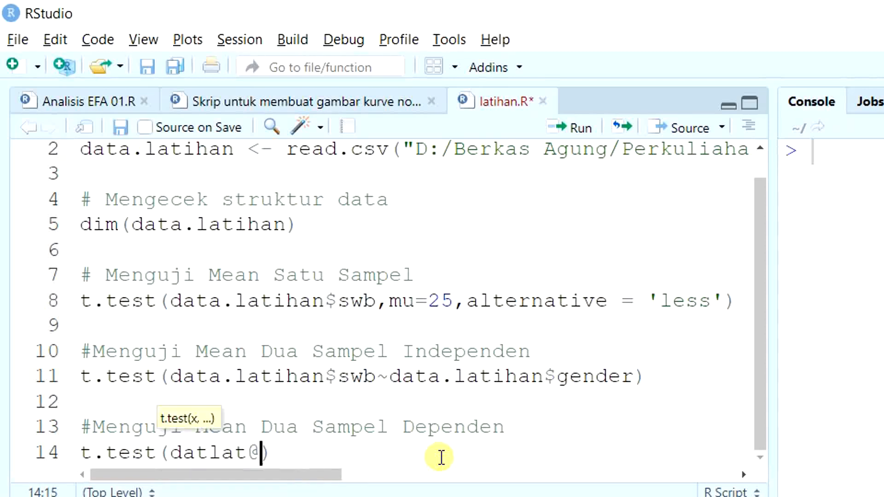
type("$")
key("BackSpace")
key("BackSpace")
type("2$")
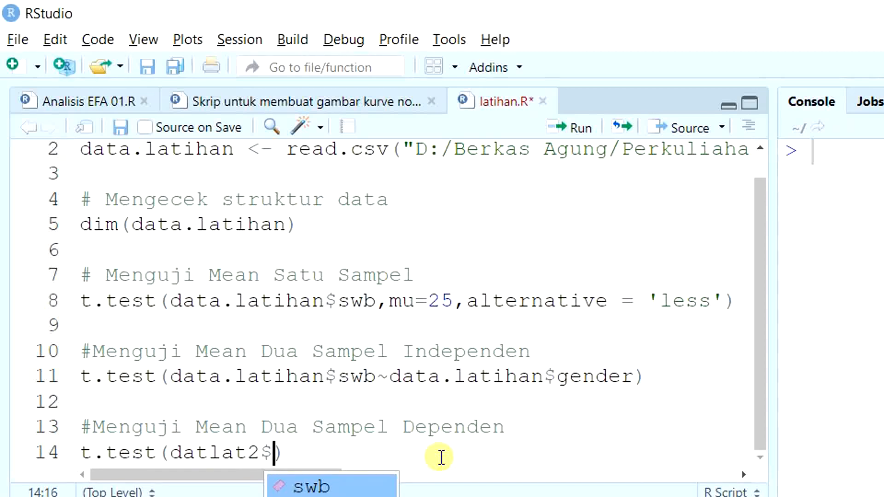
key("Return")
Add datlat2$swb2 as the second argument of the t.test call on line 14.
type(",datlat")
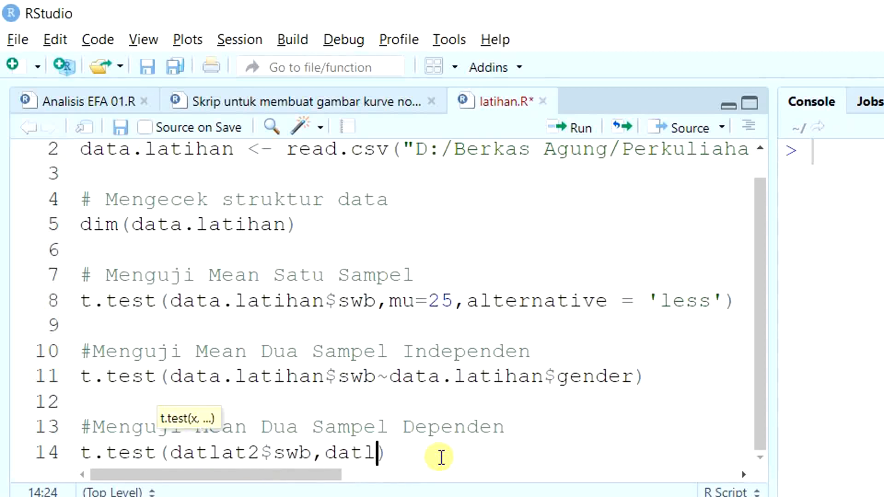
type("2$")
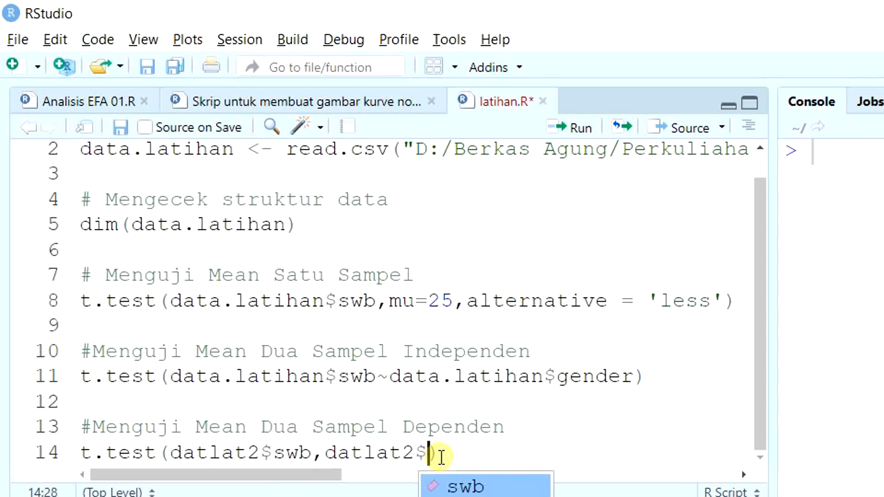
type("swb2")
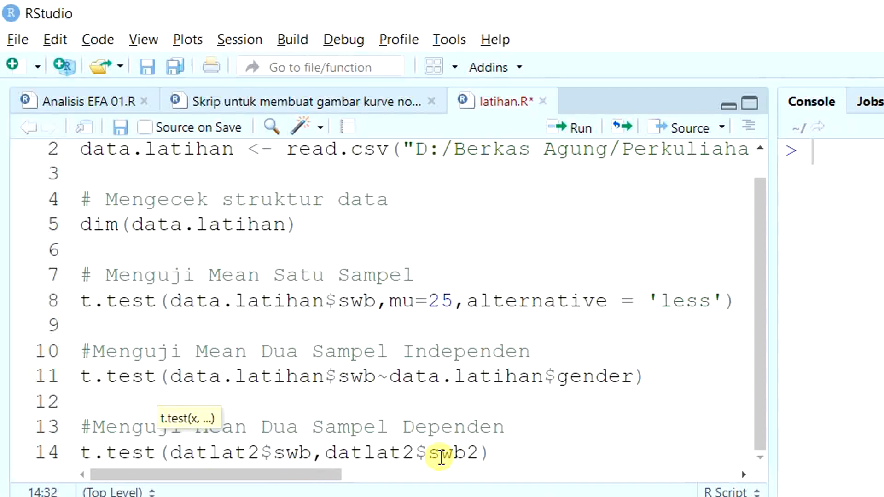
Add the argument paired=TRUE to the t.test call on line 14 and run the dependent-sample test.
type(",")
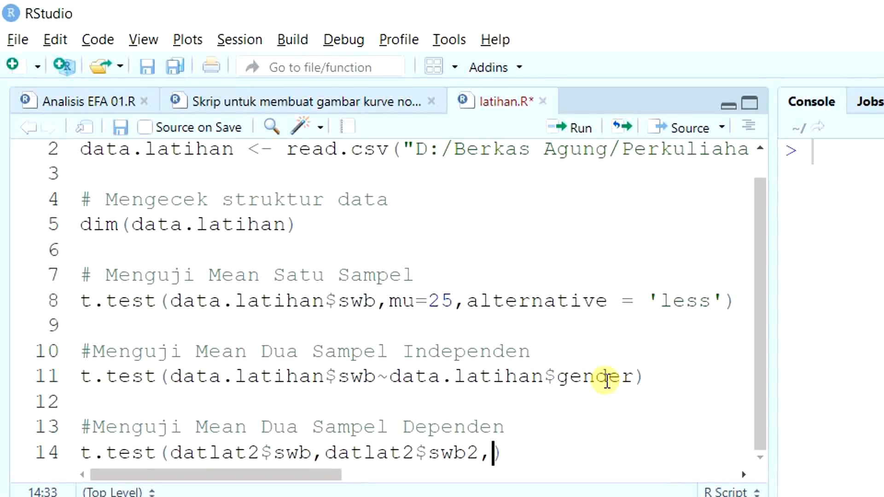
type("paire")
type("d=T")
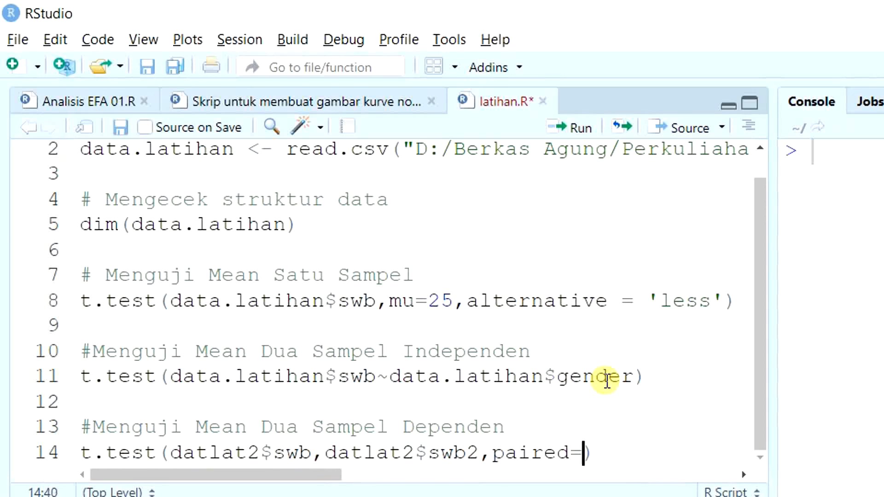
type("RUE)")
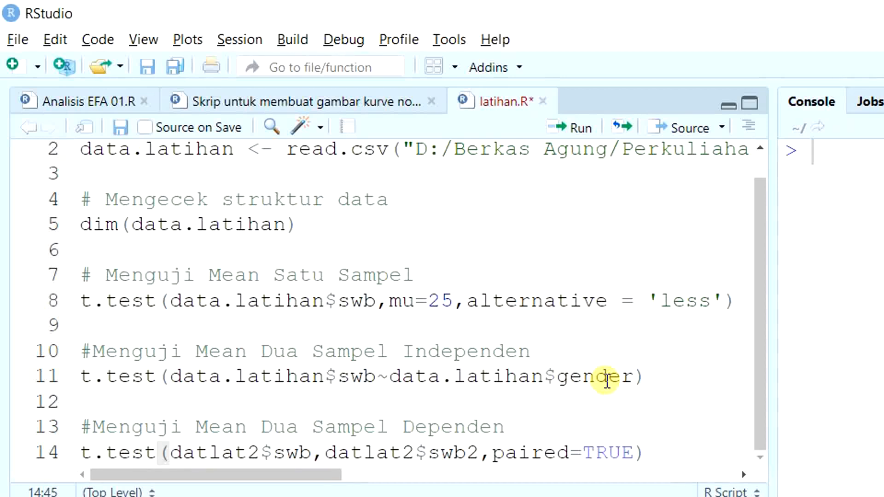
key("ctrl+Return")
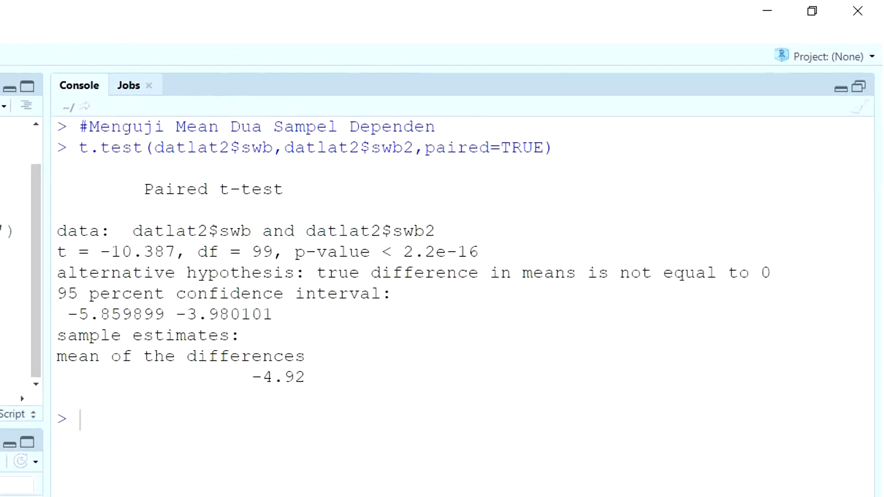